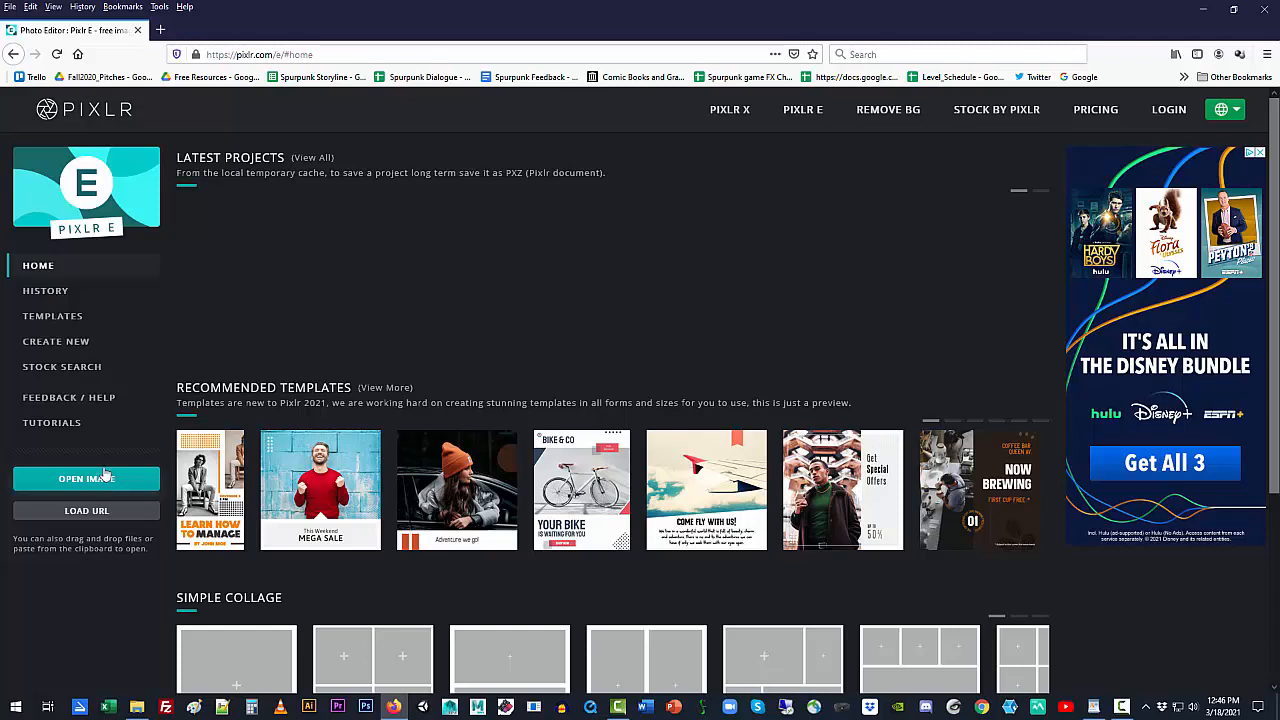
Open projection1-Sentinel_GEO.jpg from the Superhero_Projection folder in the photo editor.
left_click(336, 52)
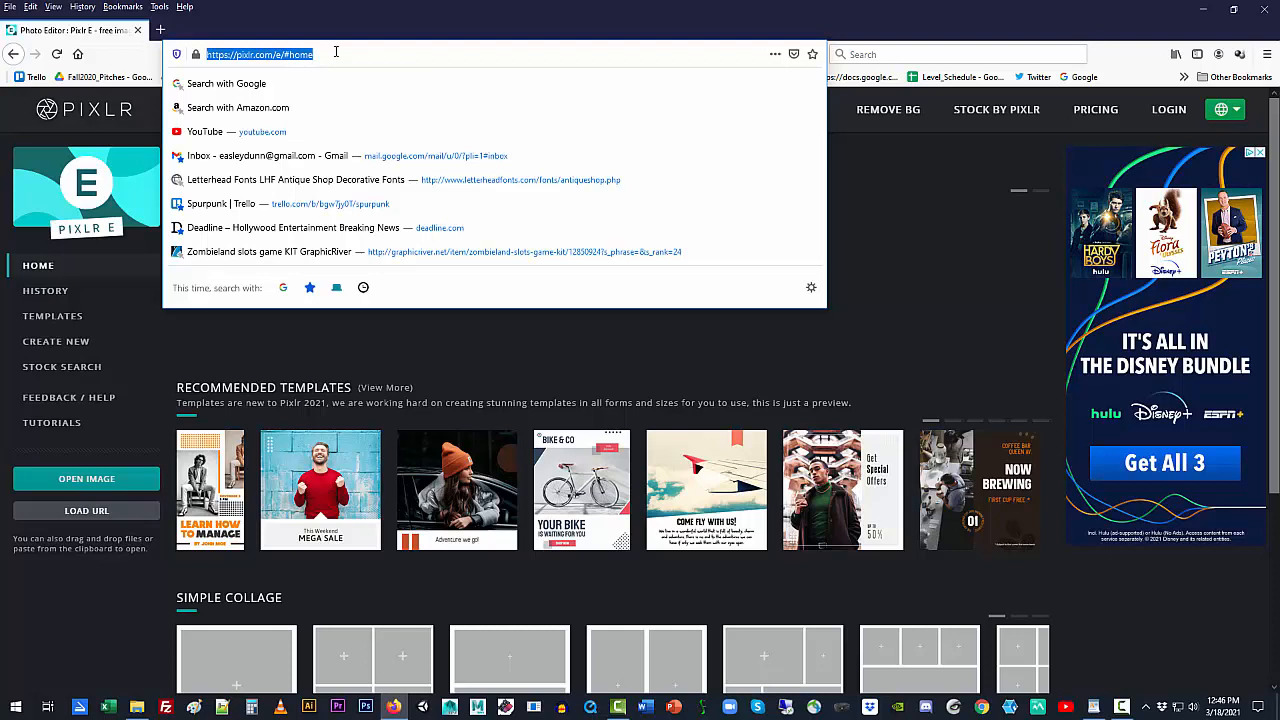
left_click(98, 486)
left_click(98, 486)
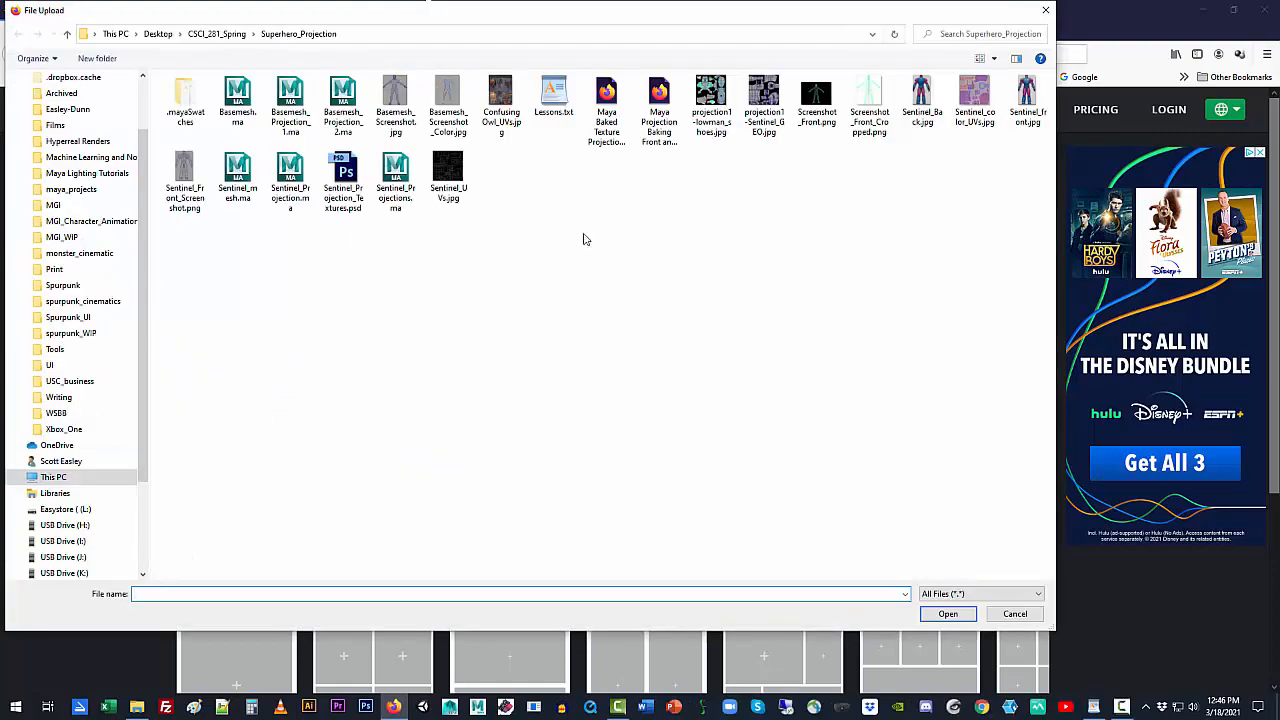
left_click_drag(640, 10, 757, 73)
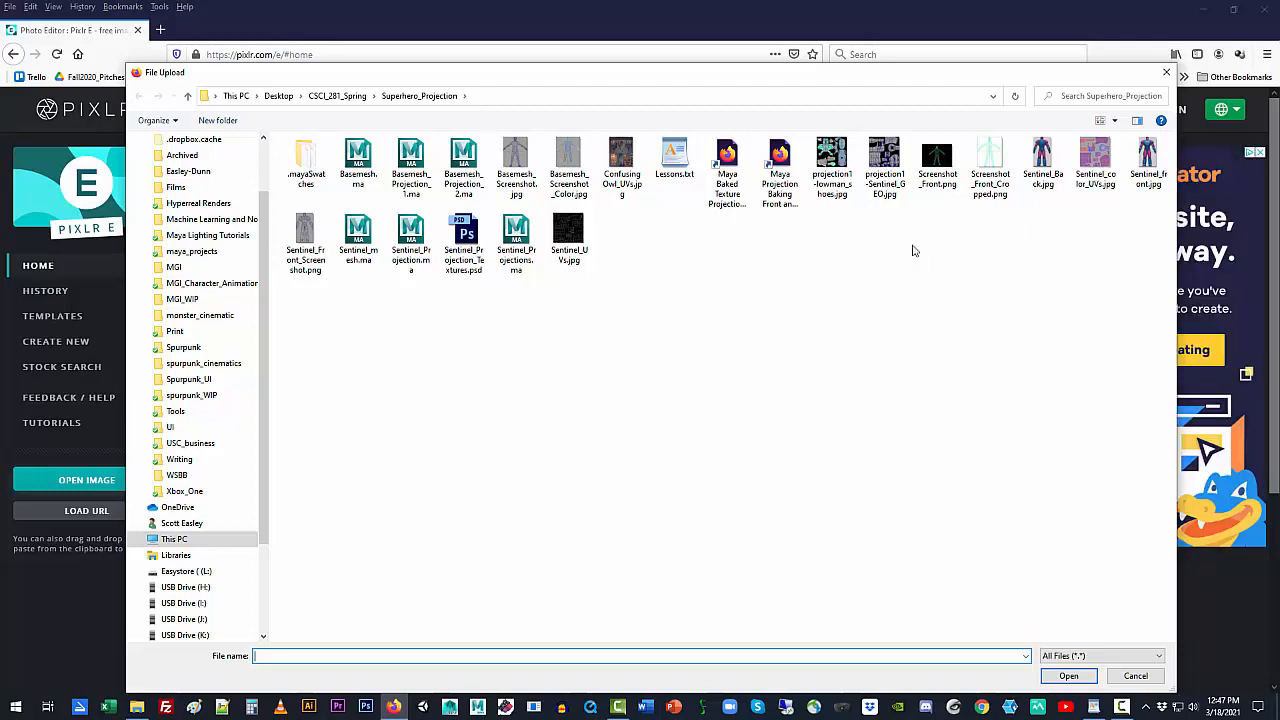
double_click(887, 160)
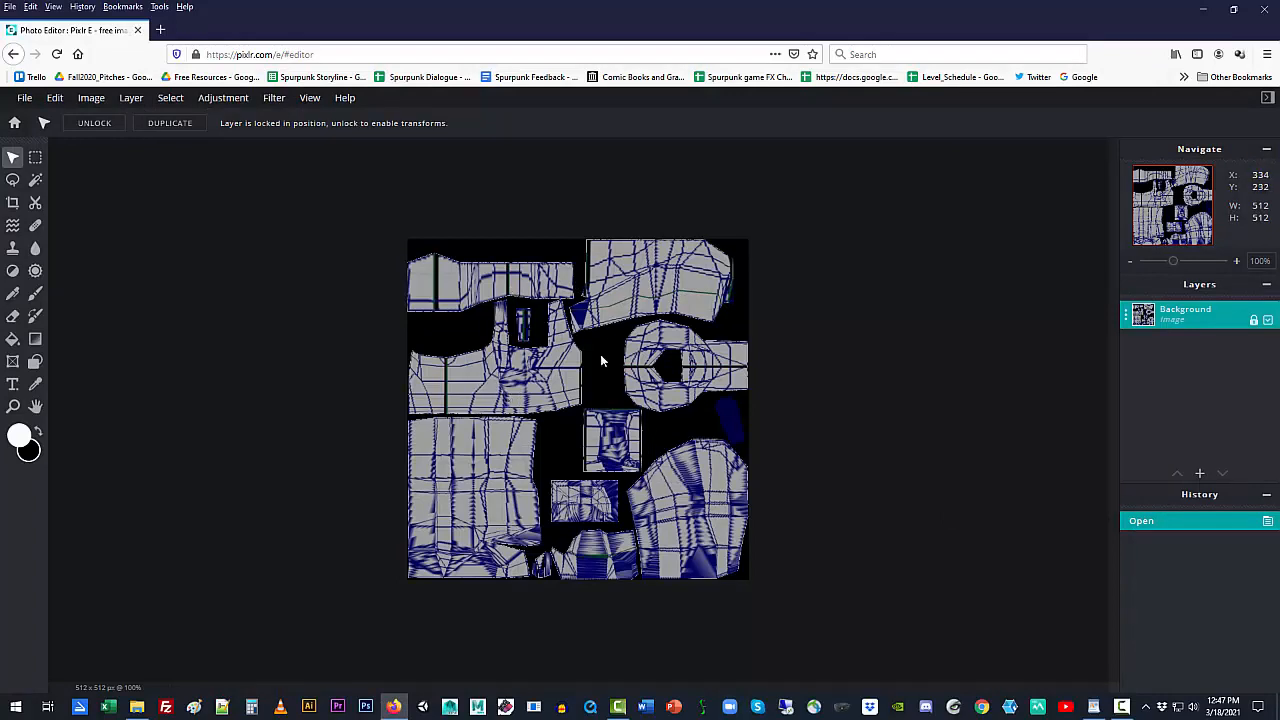
Rename the Background layer as Back.
left_click(1126, 316)
left_click(1127, 316)
left_click(1126, 316)
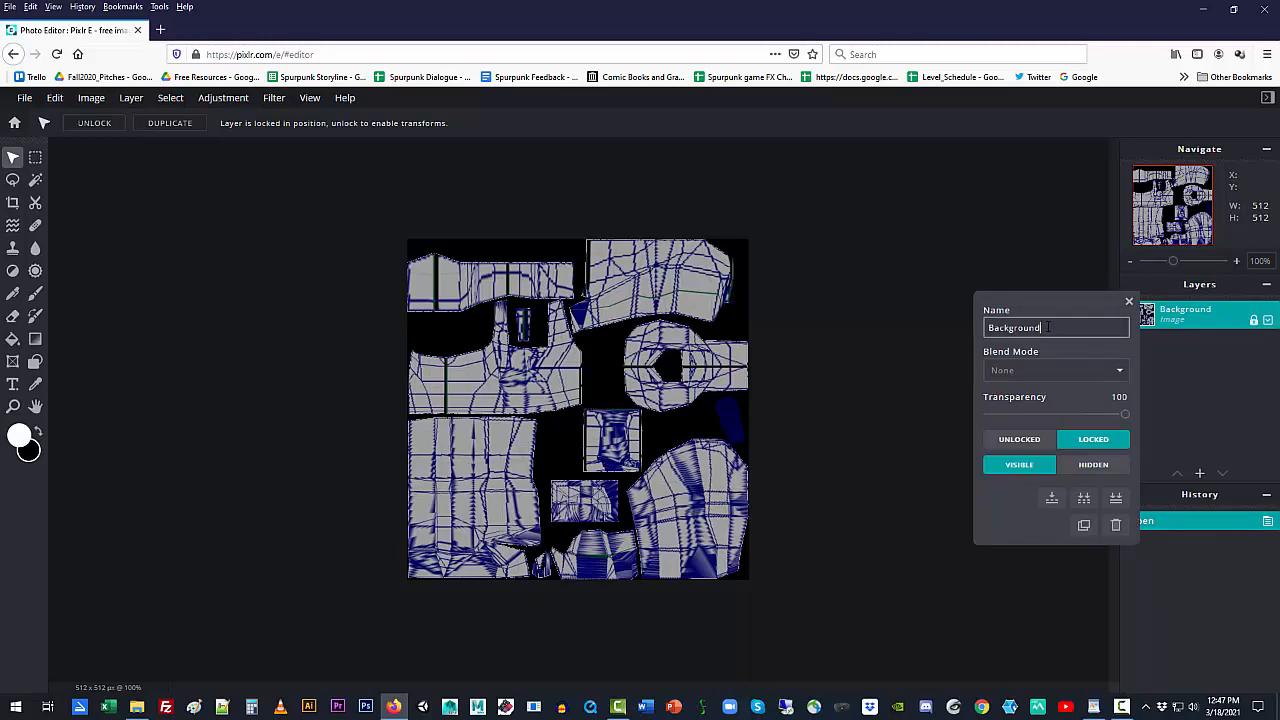
double_click(1048, 327)
left_click(1050, 327)
key("BackSpace")
key("BackSpace")
key("BackSpace")
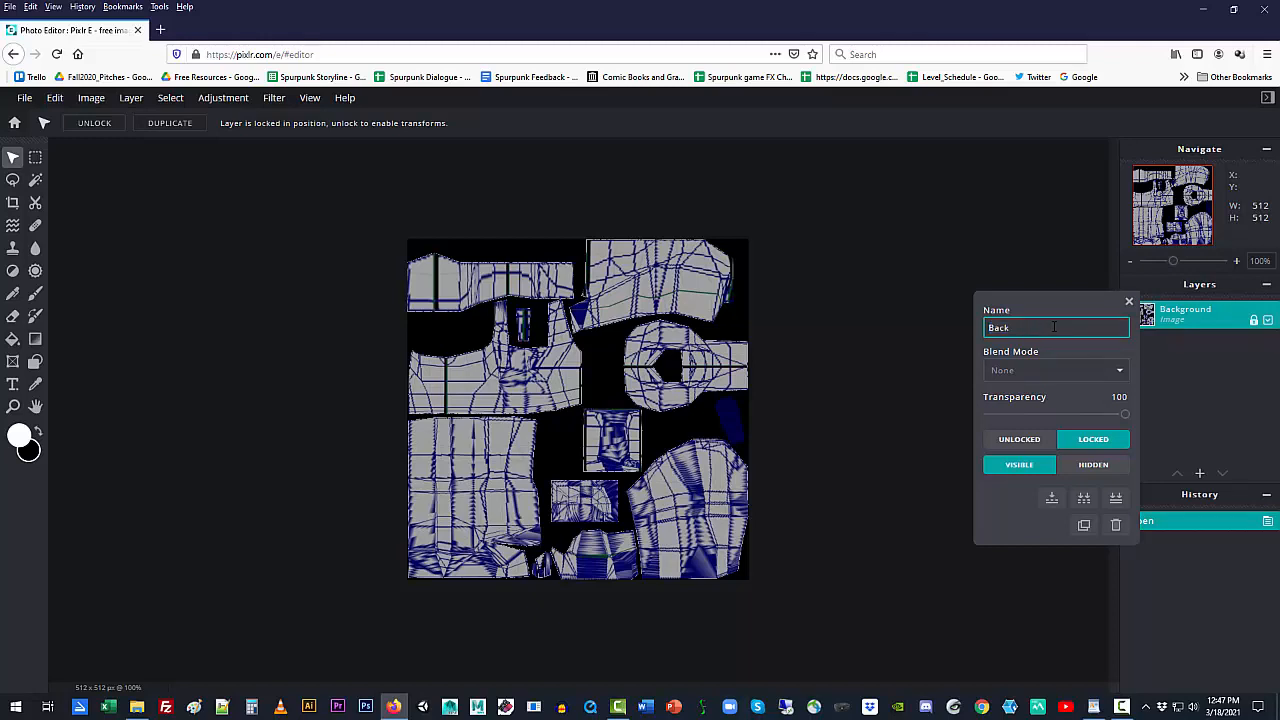
key("Return")
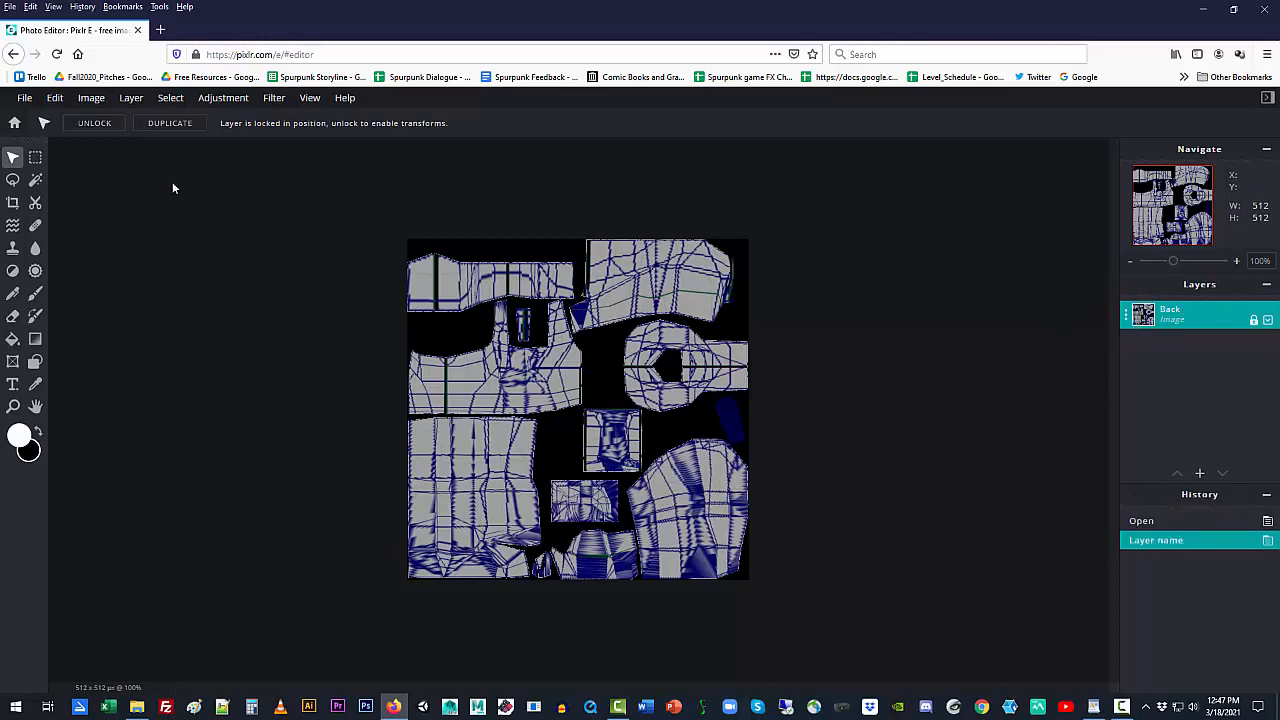
Open Sentinel_color_UVs.jpg as a separate document and close it again.
left_click(139, 707)
left_click(565, 125)
left_click(27, 99)
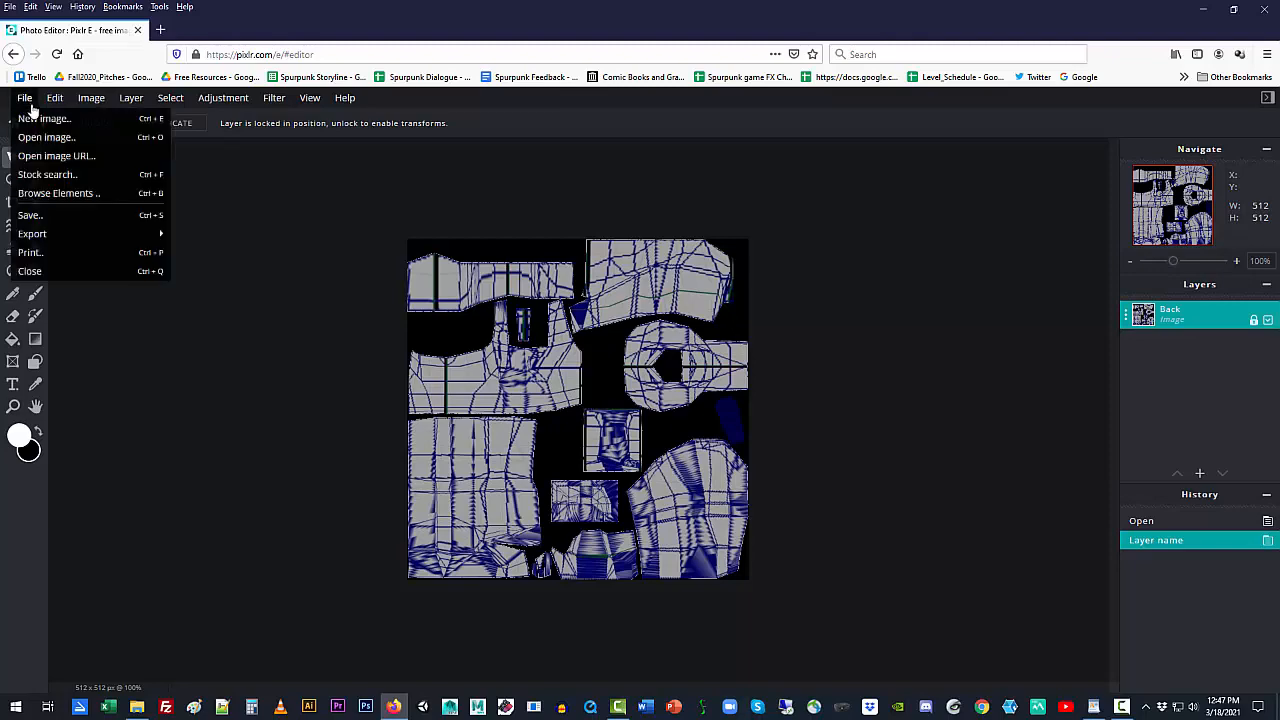
left_click(42, 137)
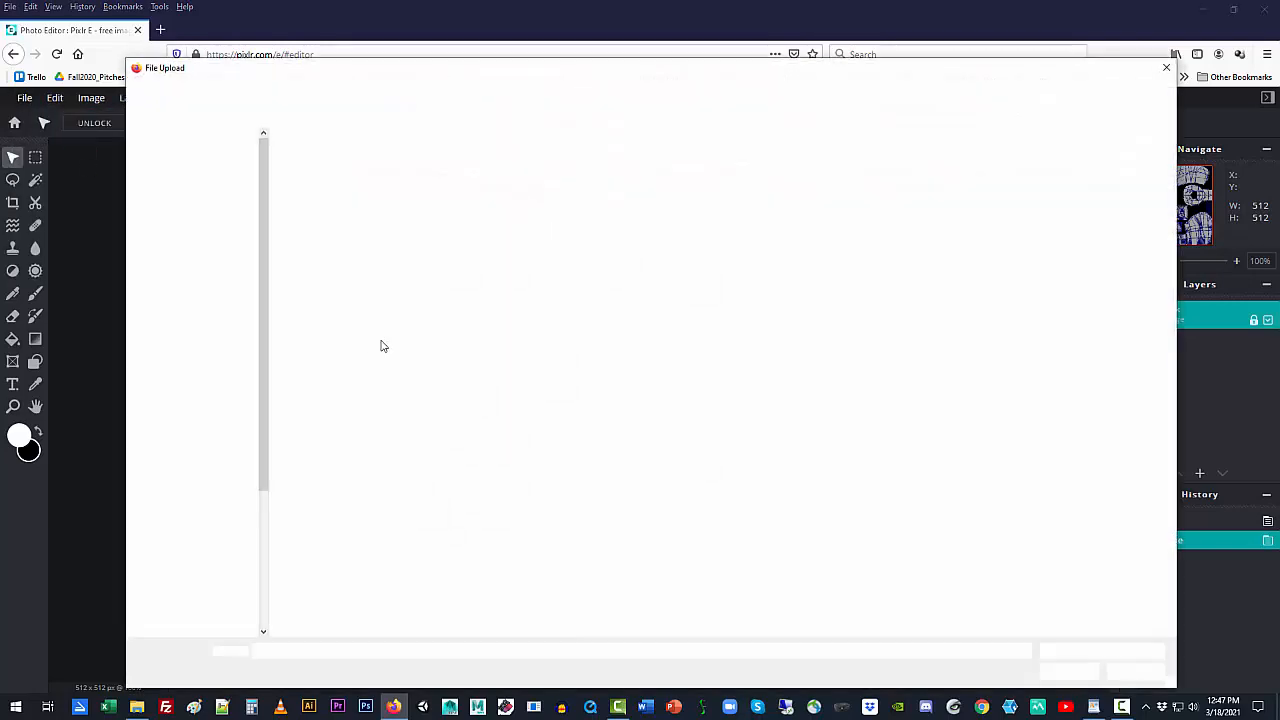
left_click_drag(536, 76, 456, 422)
left_click_drag(813, 69, 975, 338)
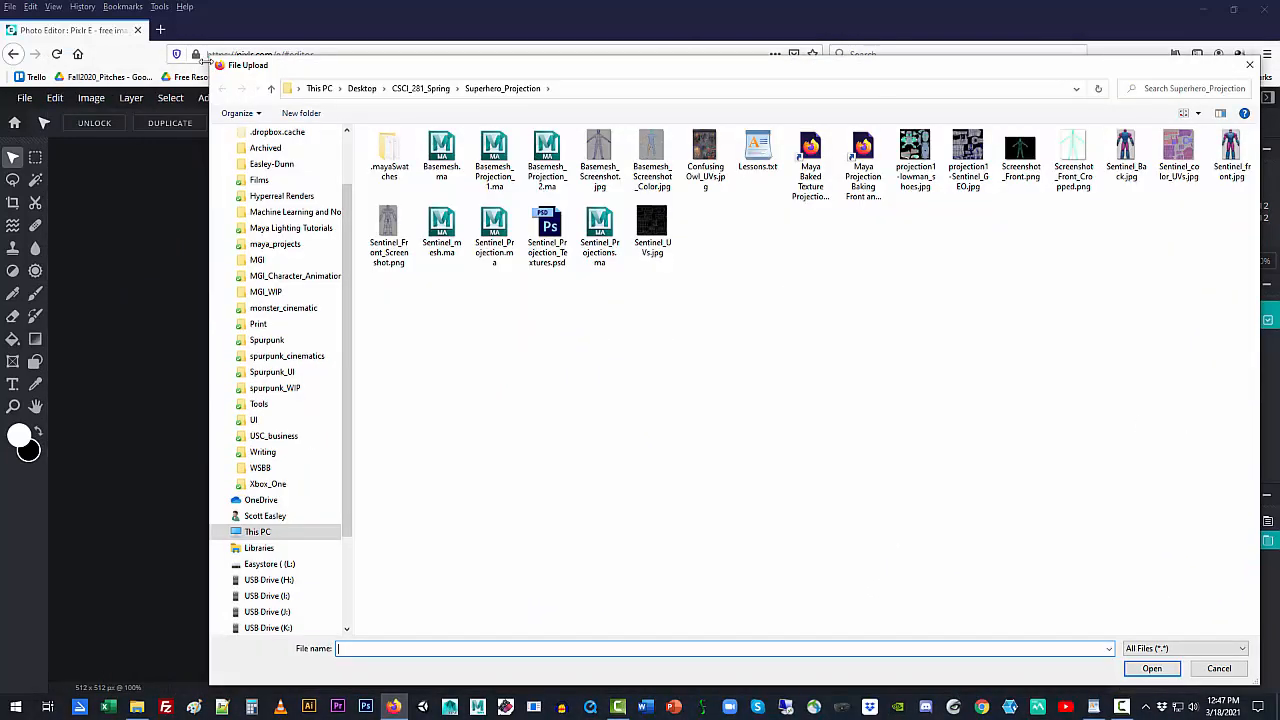
left_click_drag(205, 60, 831, 307)
left_click_drag(988, 600, 692, 446)
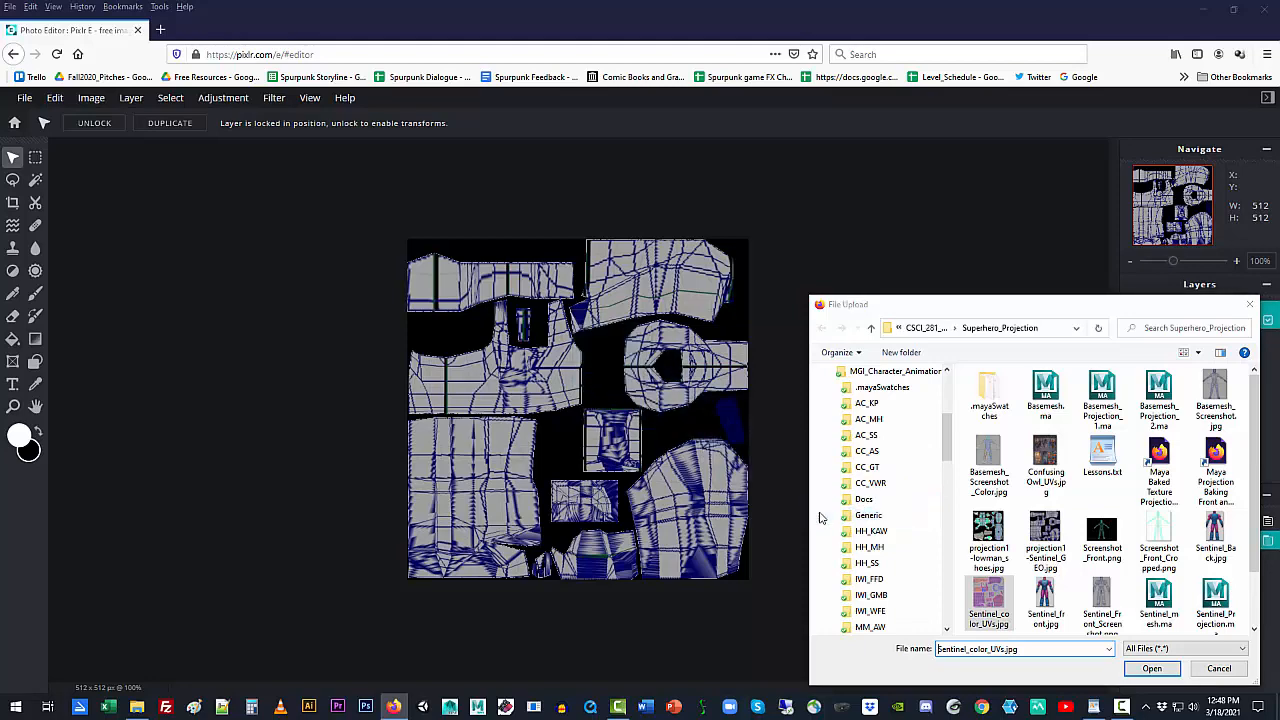
left_click(1152, 668)
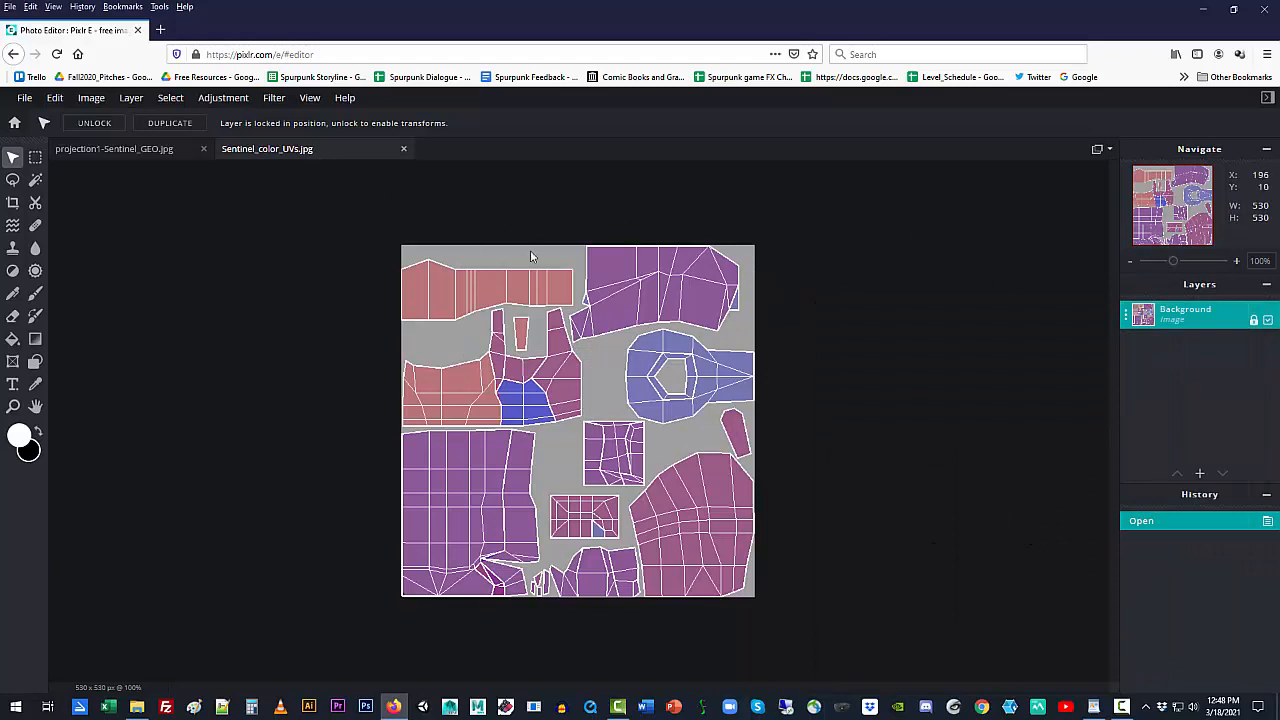
left_click(402, 149)
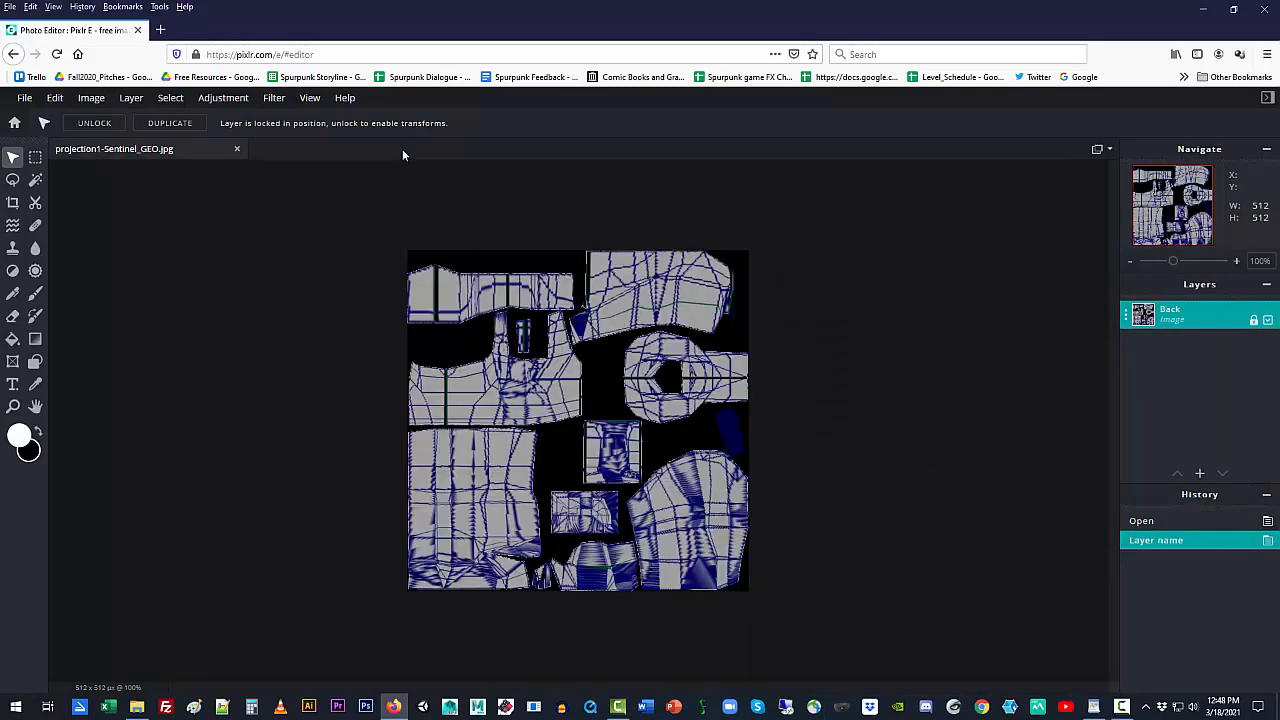
Shrink the browser window and place the Superhero_Projection folder window beside the editor, showing its files as large icons.
left_click(1233, 11)
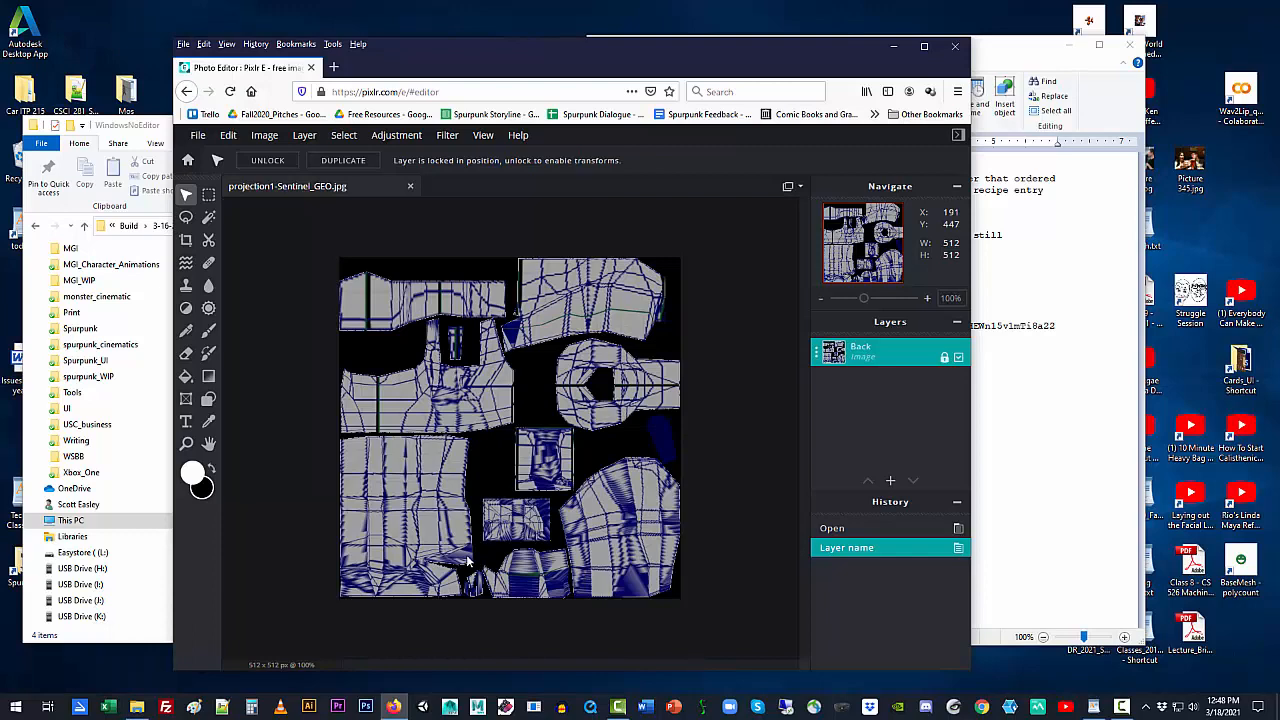
key("alt+Tab")
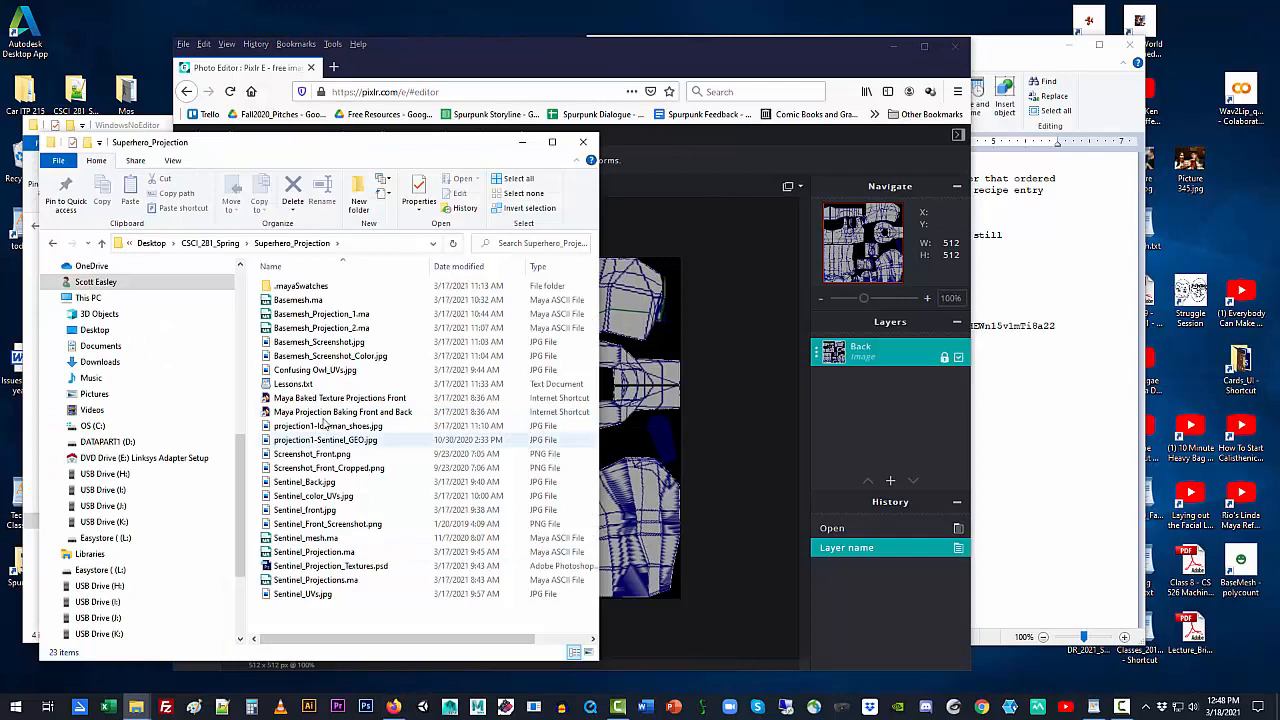
left_click(174, 160)
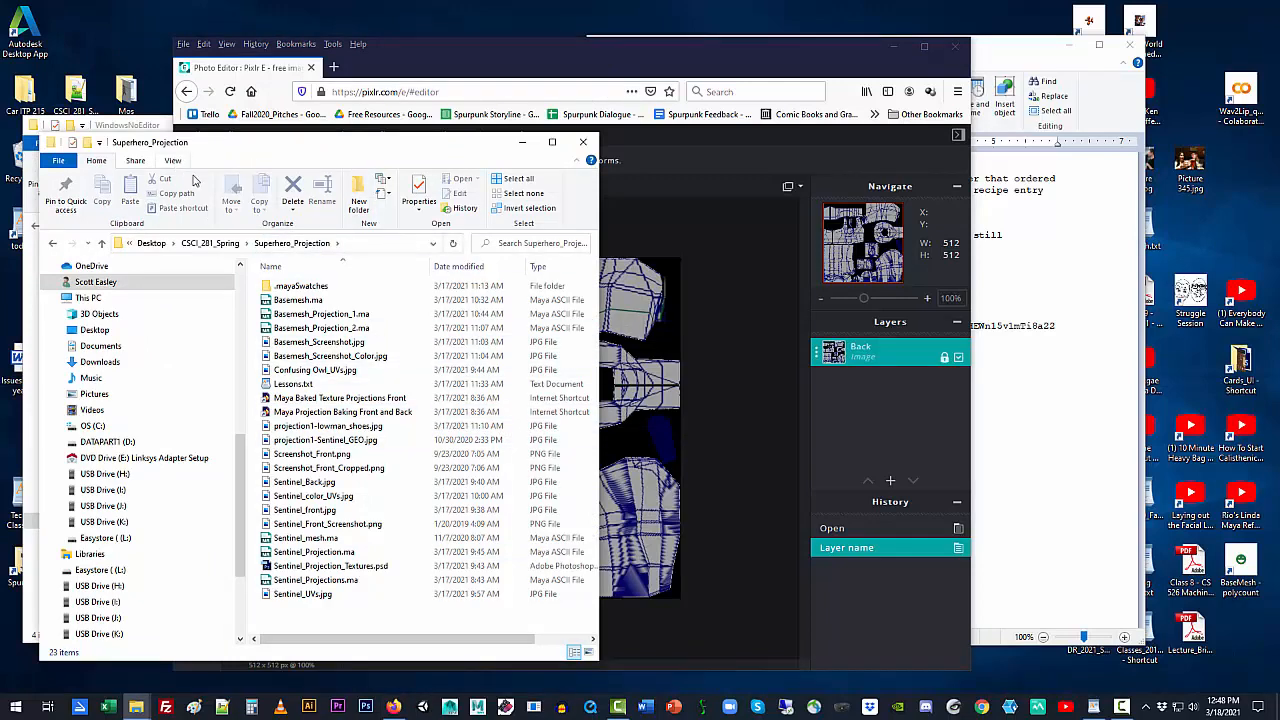
left_click(264, 180)
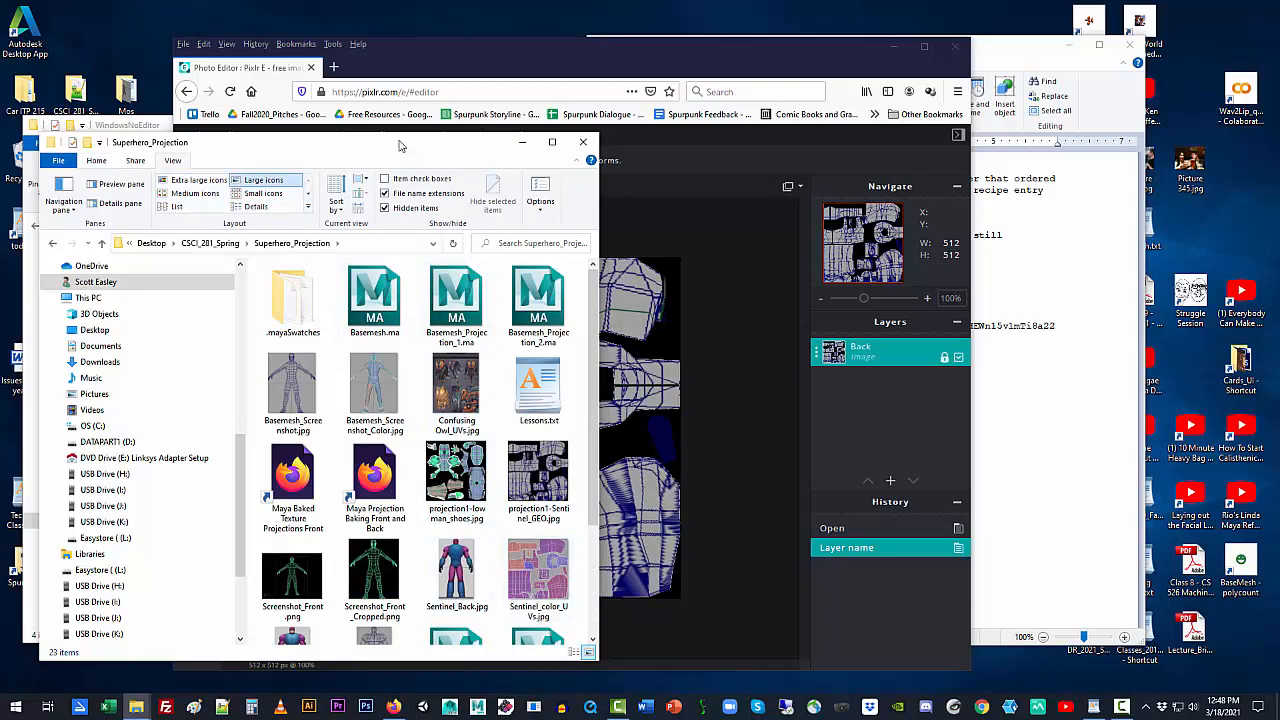
left_click_drag(395, 148, 197, 138)
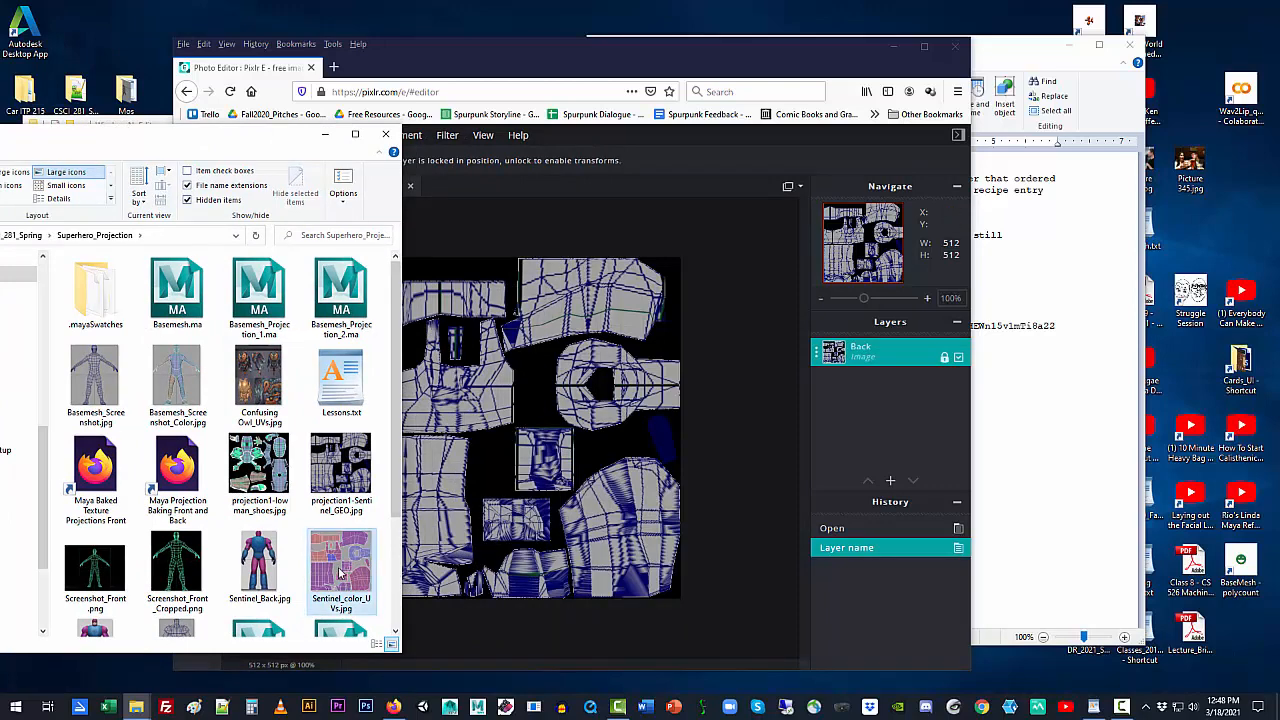
Add Sentinel_color_UVs.jpg from the folder as a layer in the current document and unlock the Back layer.
left_click_drag(340, 572, 488, 476)
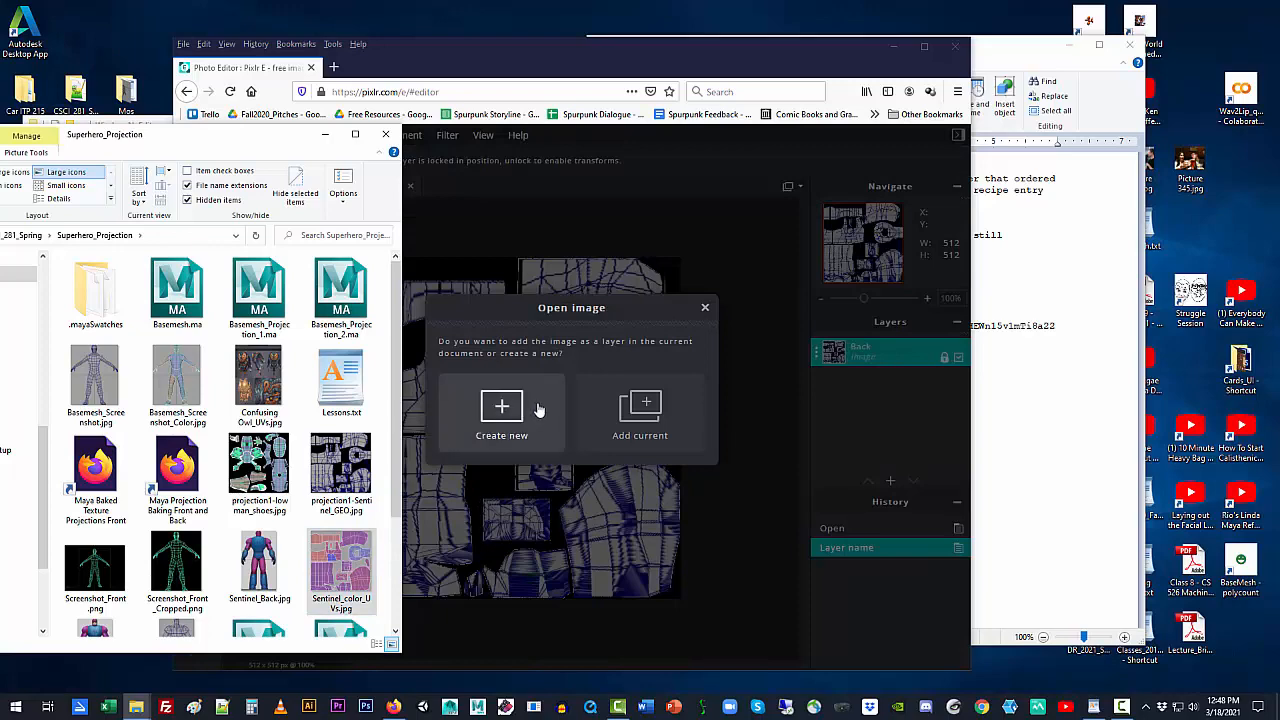
left_click(640, 412)
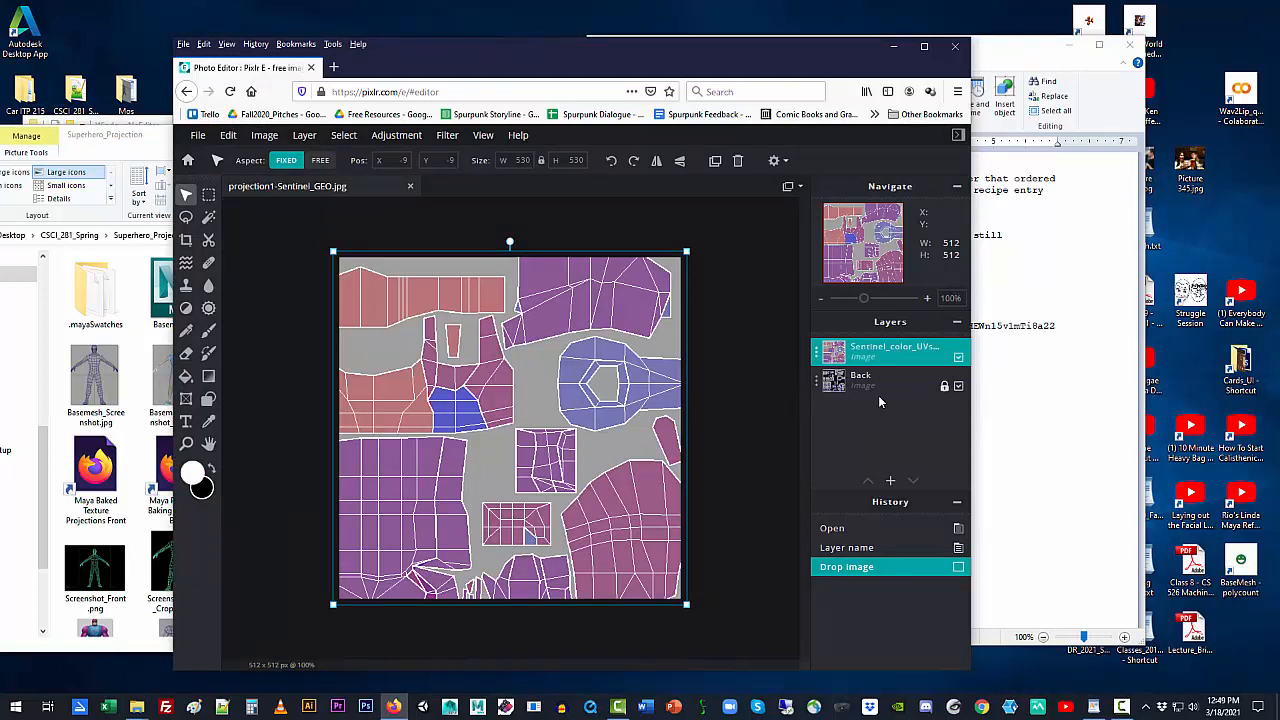
left_click(945, 388)
left_click(945, 388)
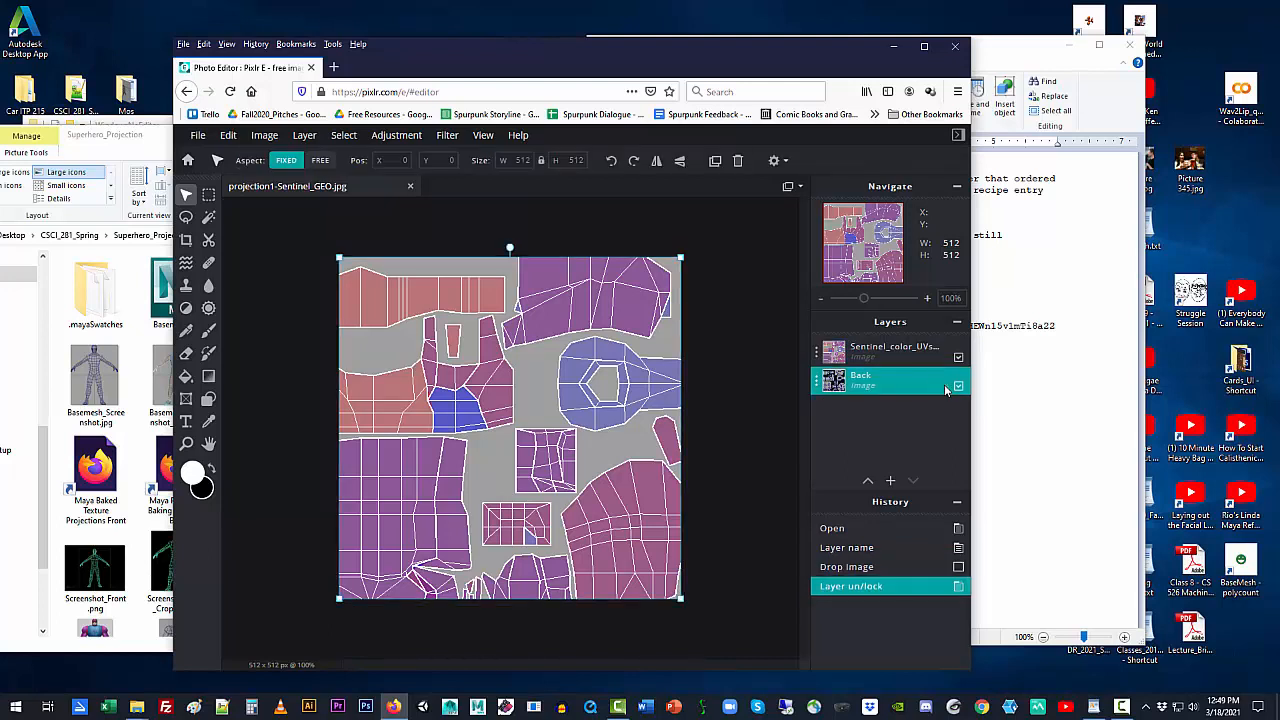
Rename the Sentinel_color_UVs.jpg layer as Front.
left_click(880, 356)
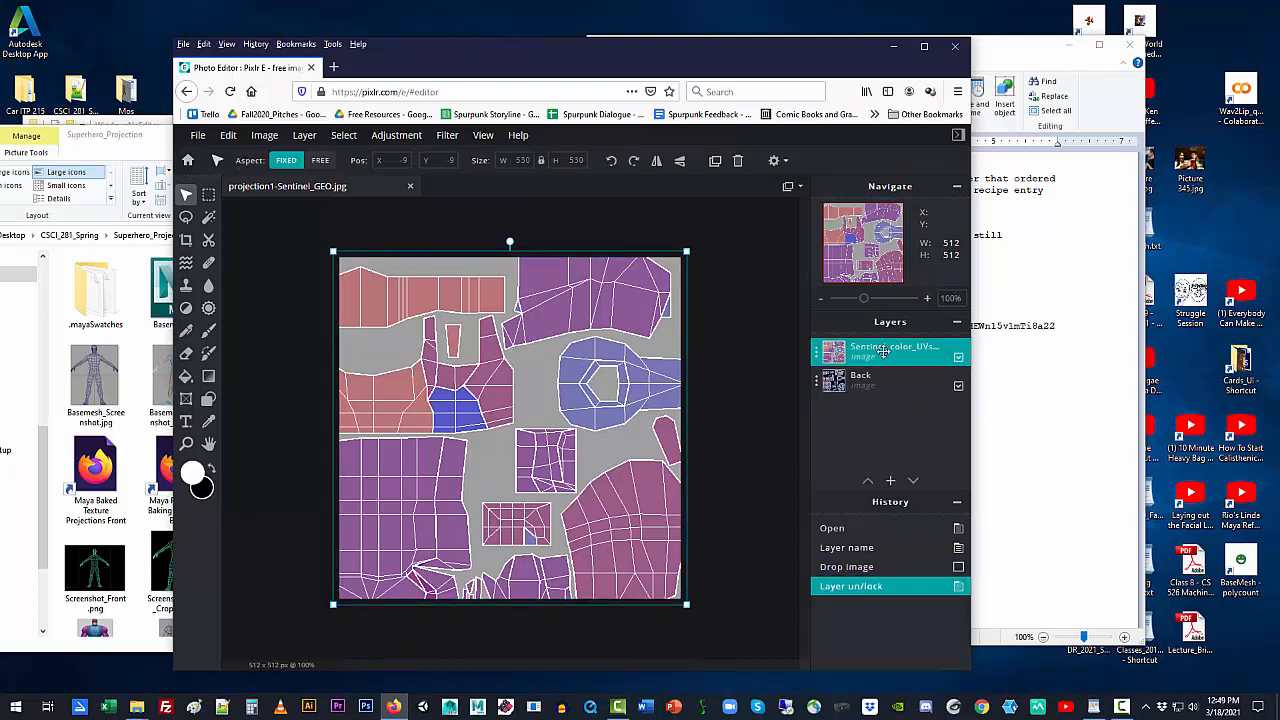
left_click(816, 354)
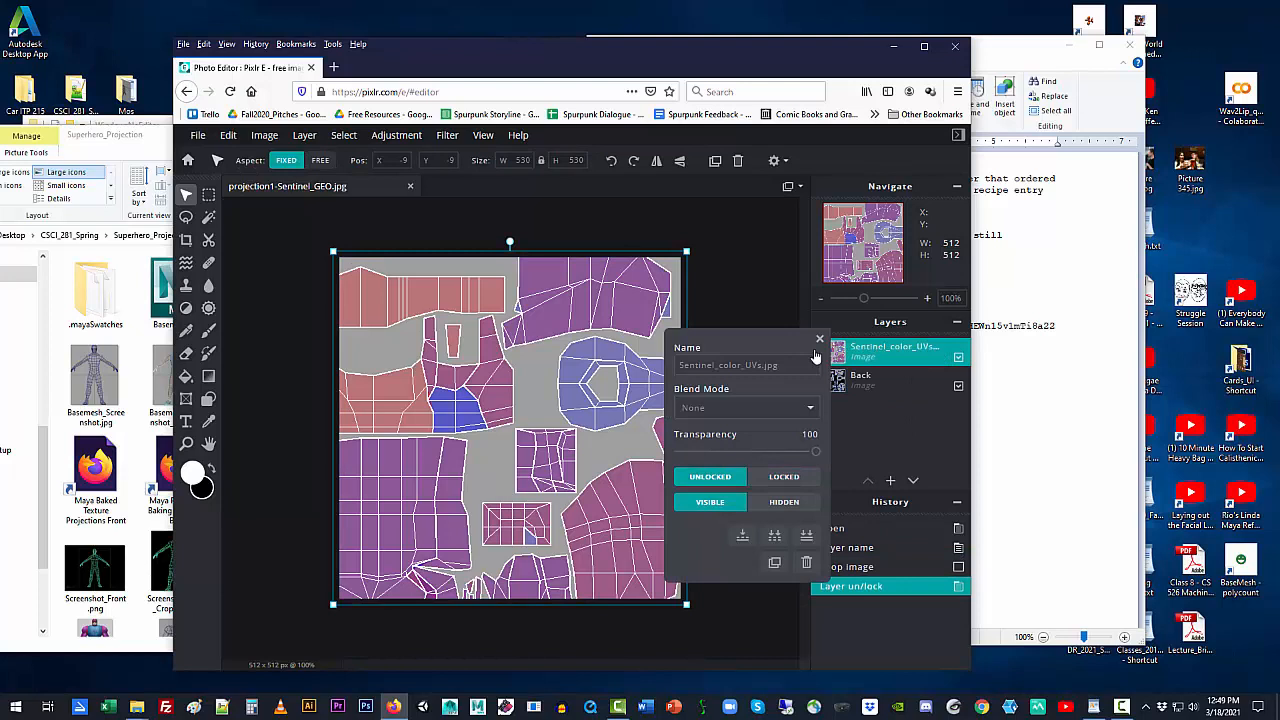
double_click(733, 366)
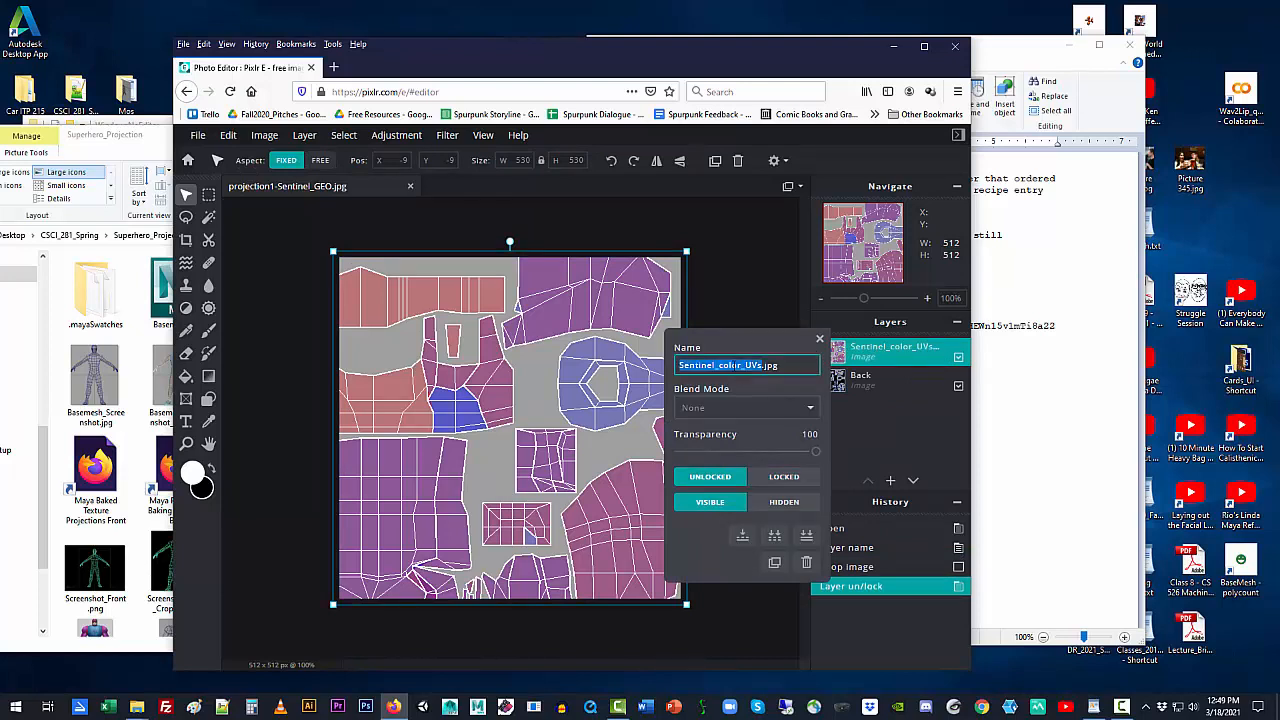
type("Front")
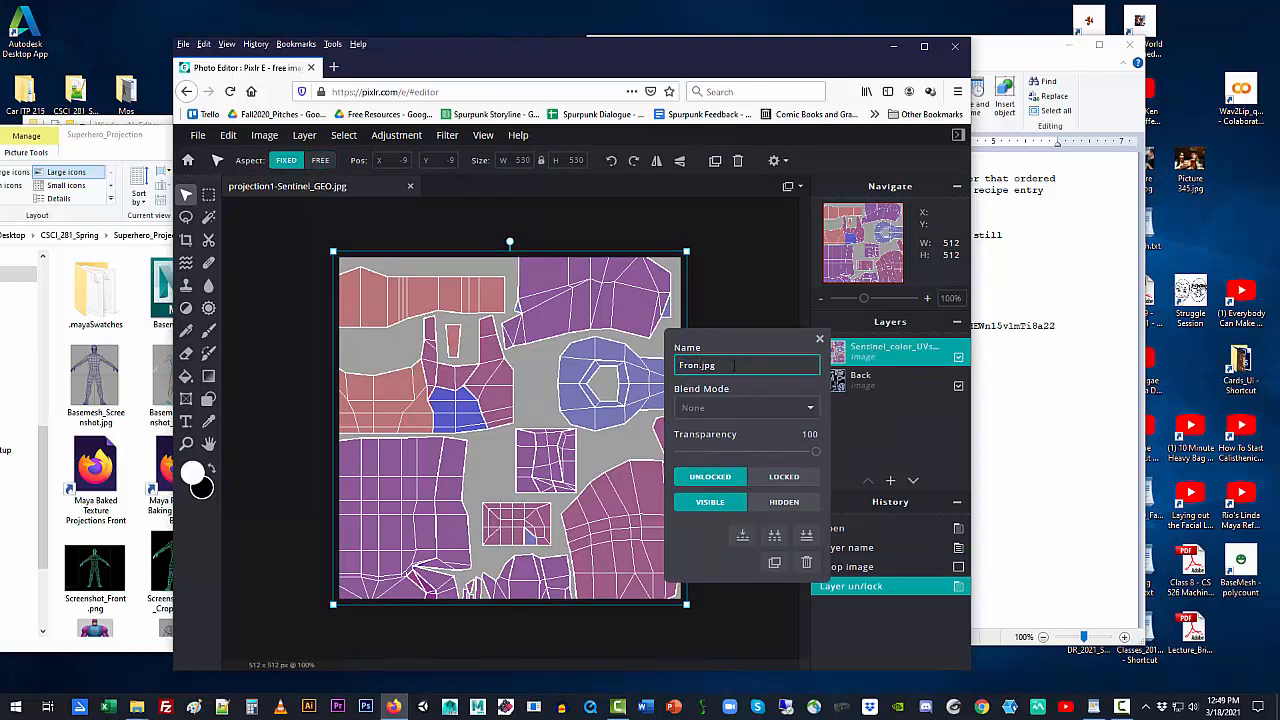
key("shift+End")
key("BackSpace")
left_click(819, 339)
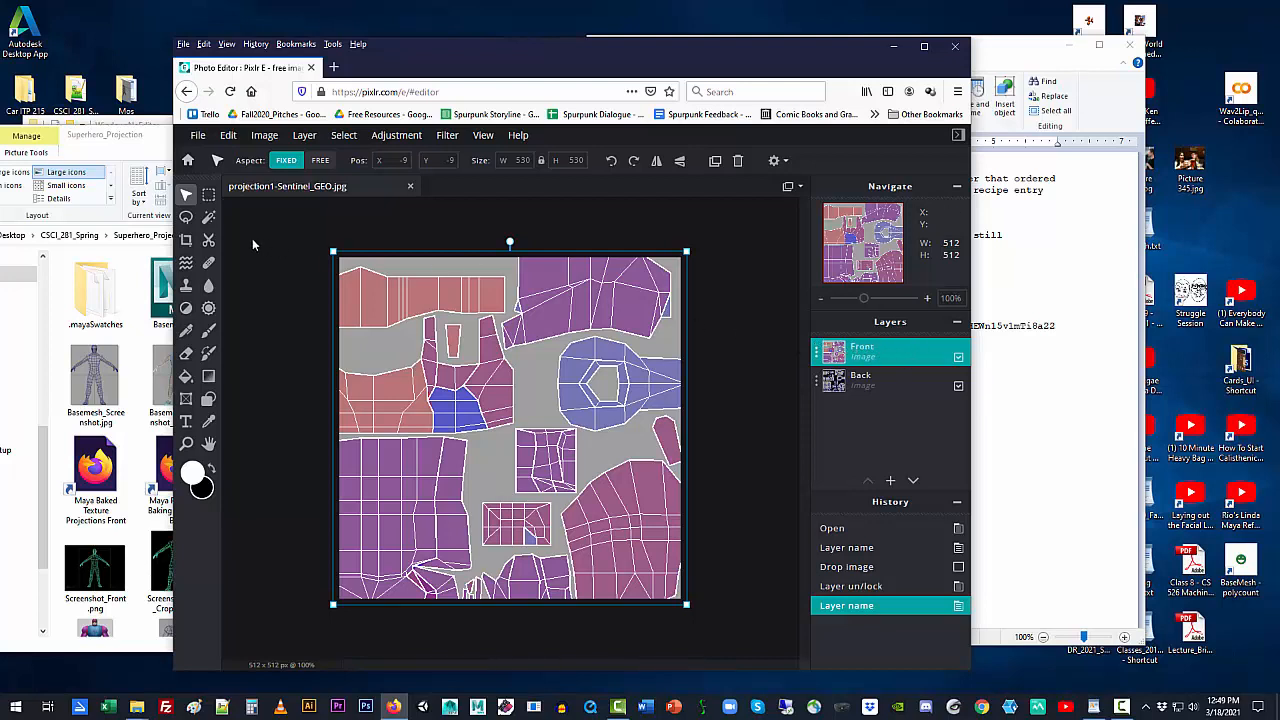
Activate the Lasso selection tool and hide and show the Front layer to compare it with the Back layer.
left_click(186, 216)
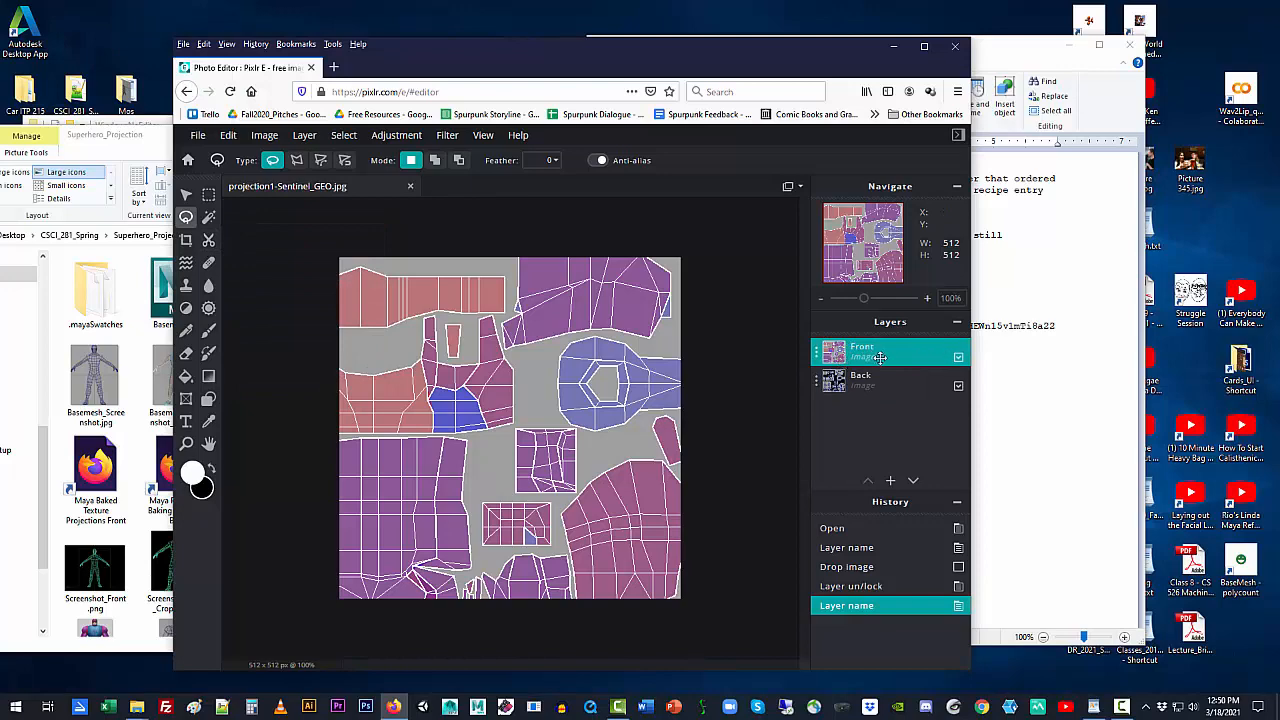
left_click(959, 358)
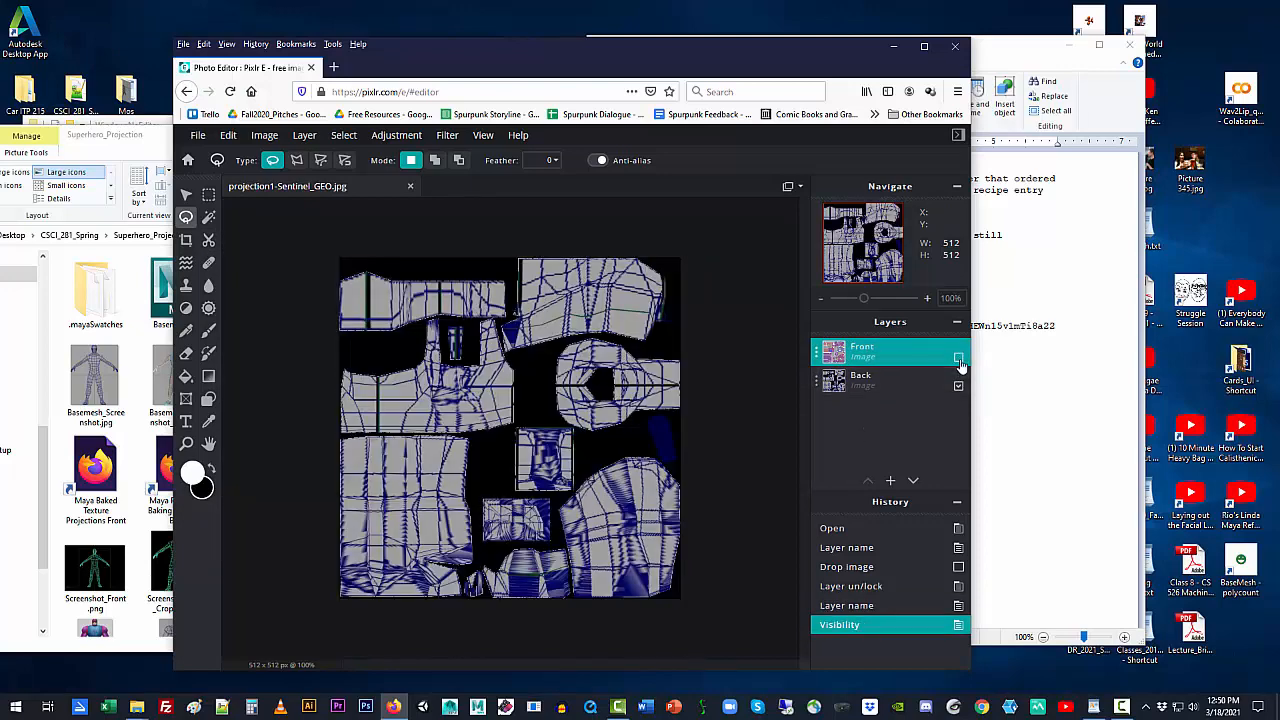
left_click(959, 358)
left_click(959, 358)
left_click(959, 358)
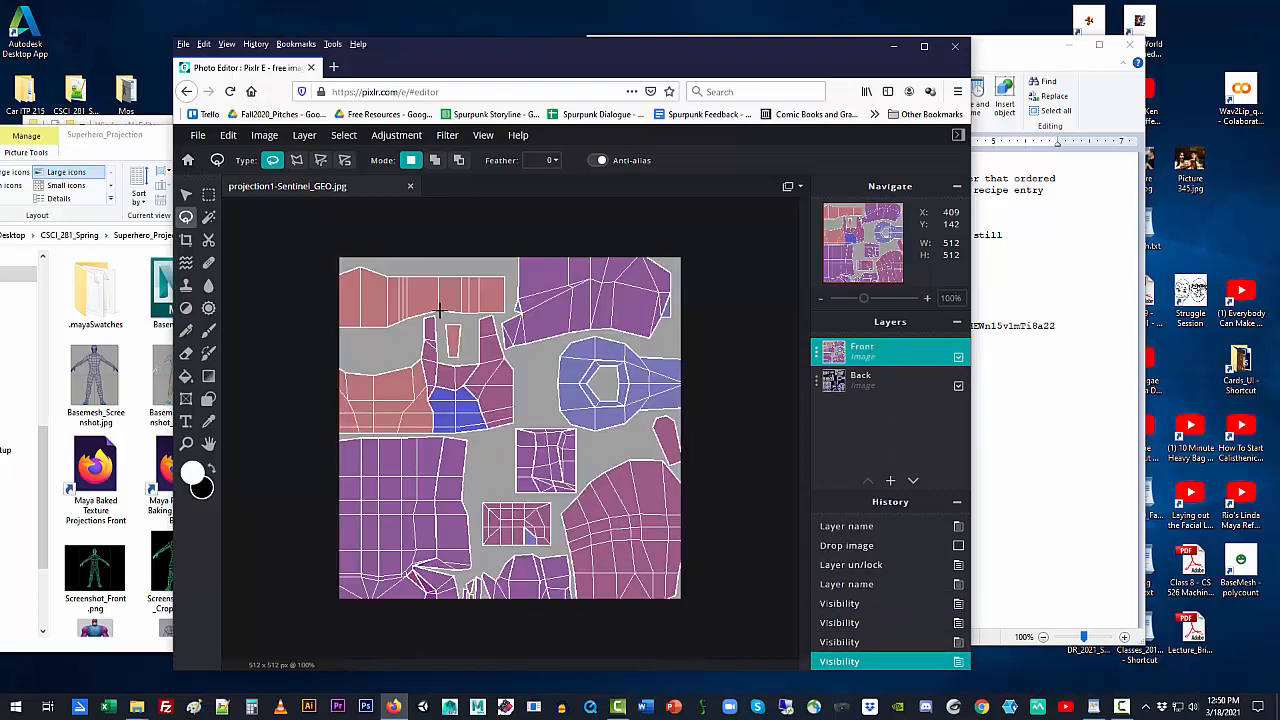
Explore the Cutout tool's draw, lasso and shape mask options, ending on the shape mask in add-to-mask mode.
left_click(209, 241)
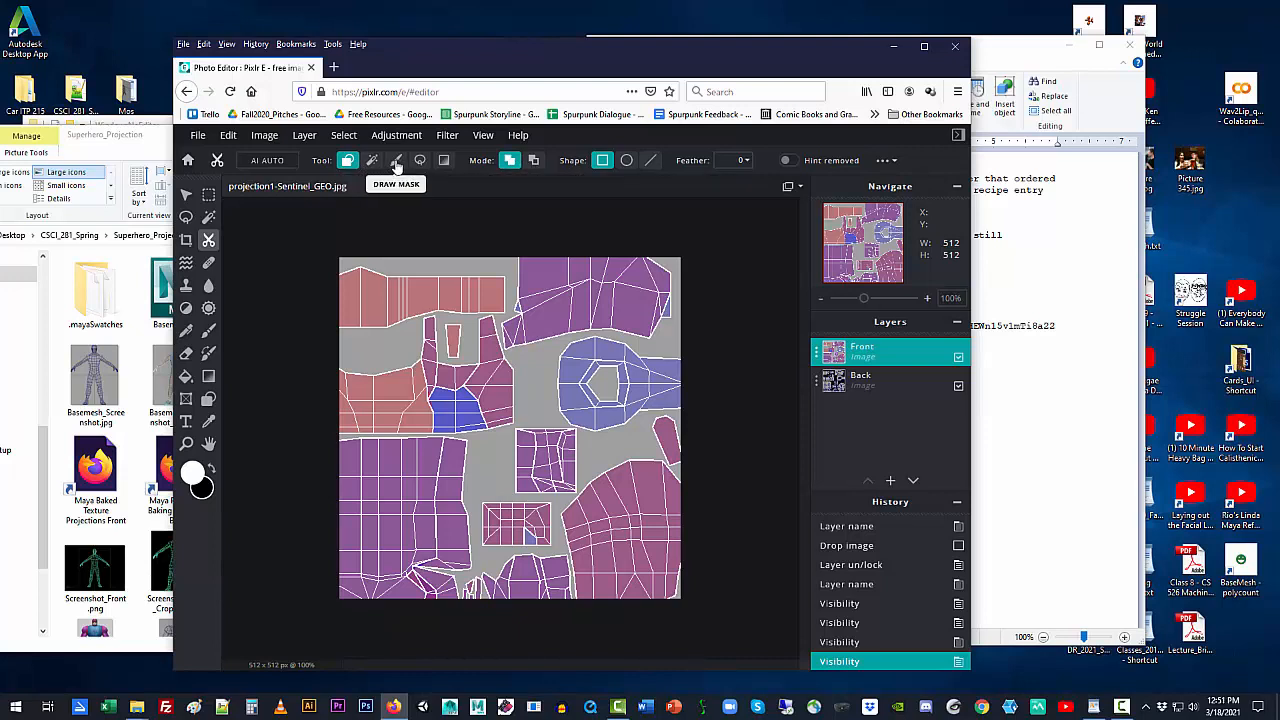
left_click(397, 165)
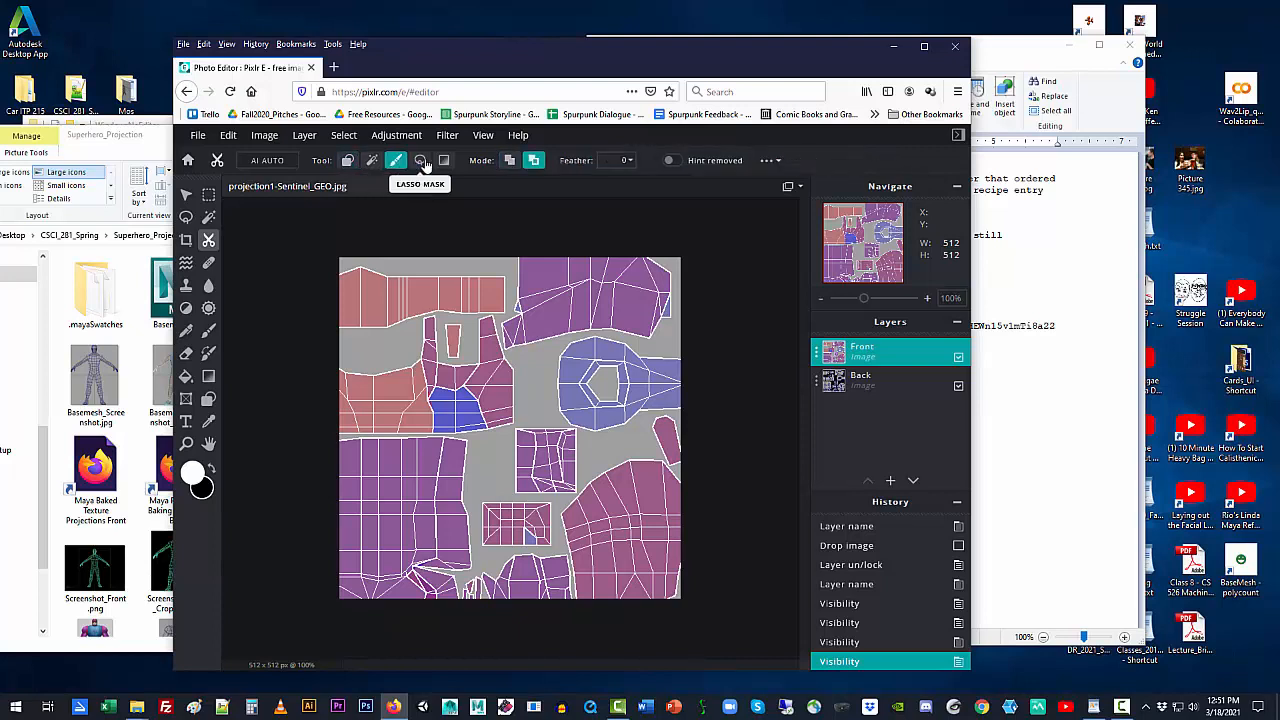
left_click(420, 162)
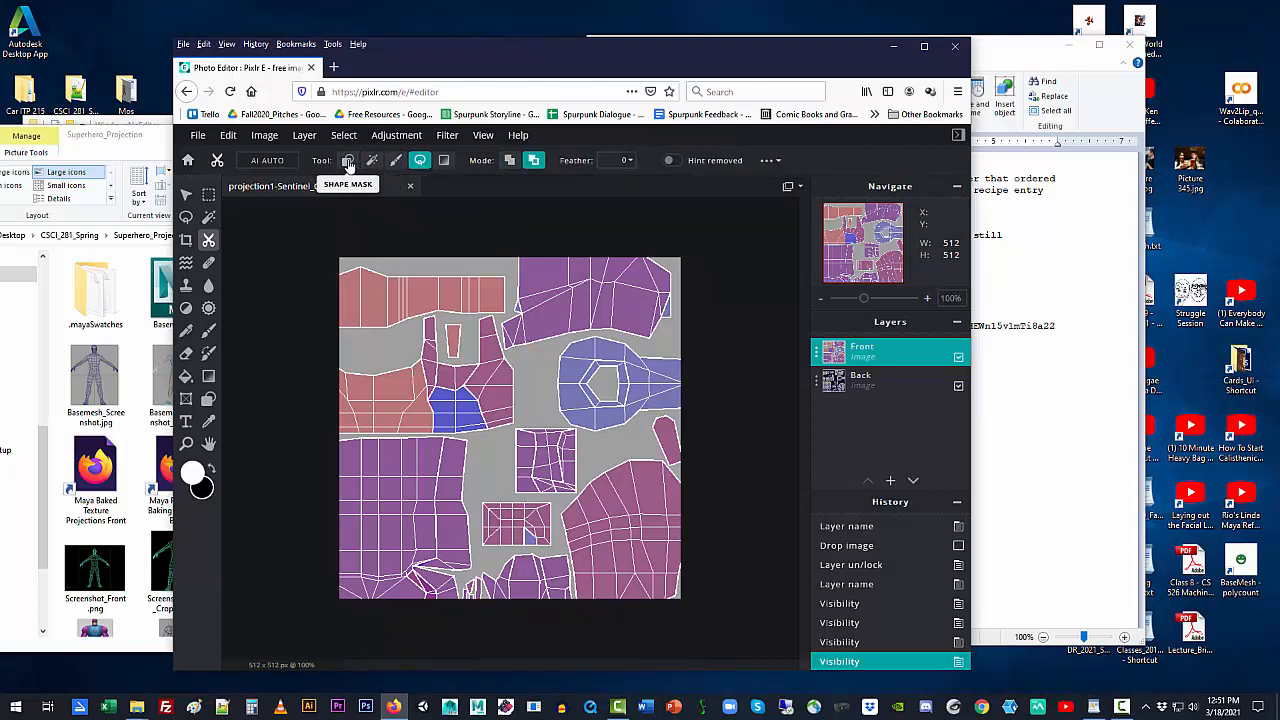
left_click(348, 162)
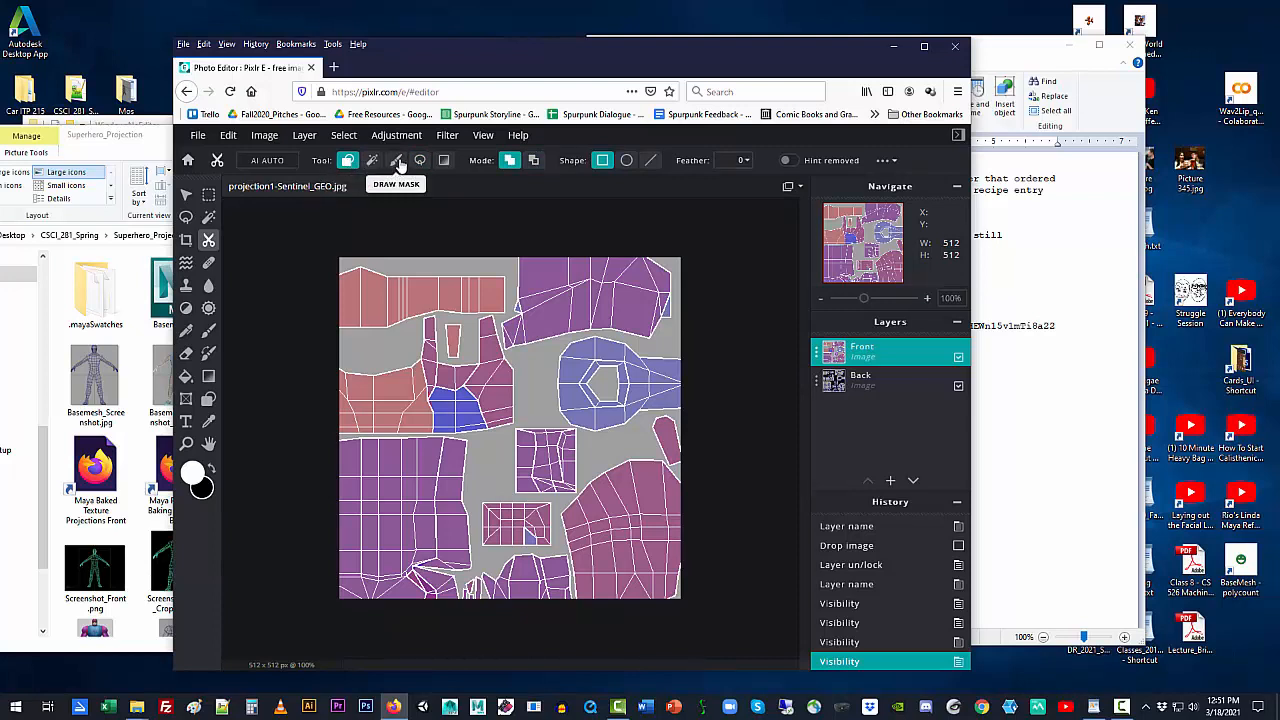
left_click(533, 163)
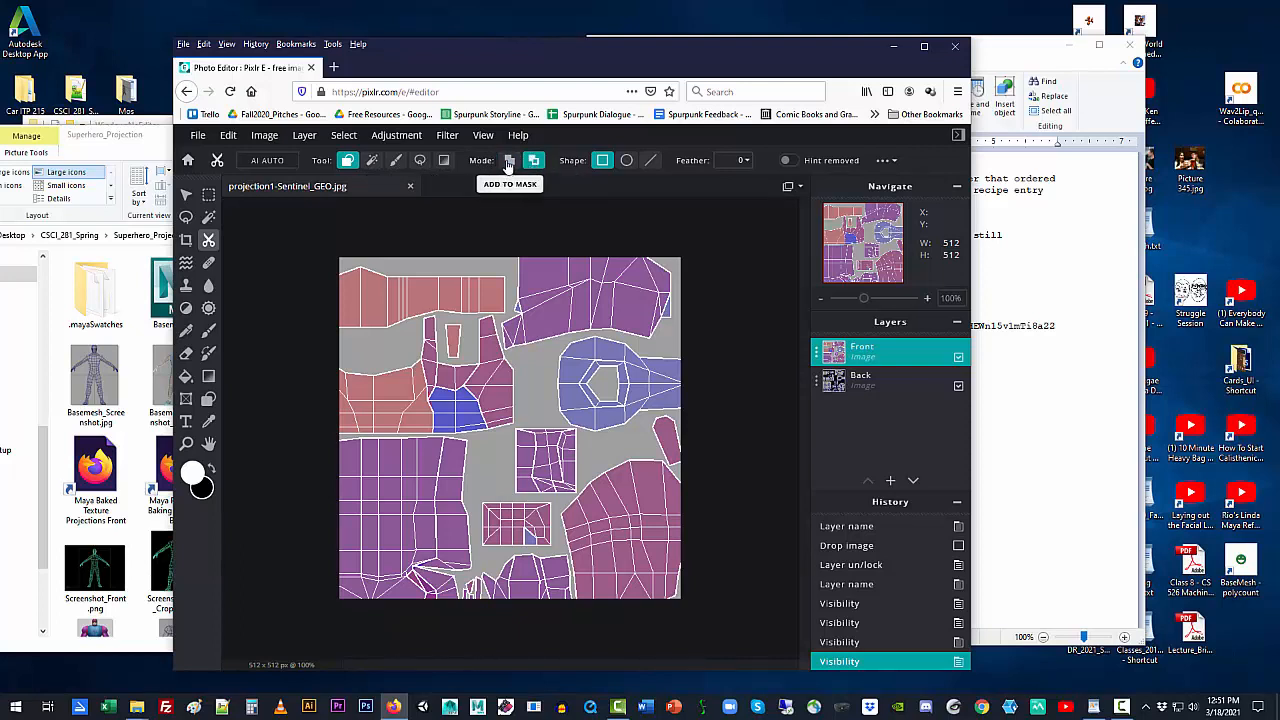
left_click(508, 163)
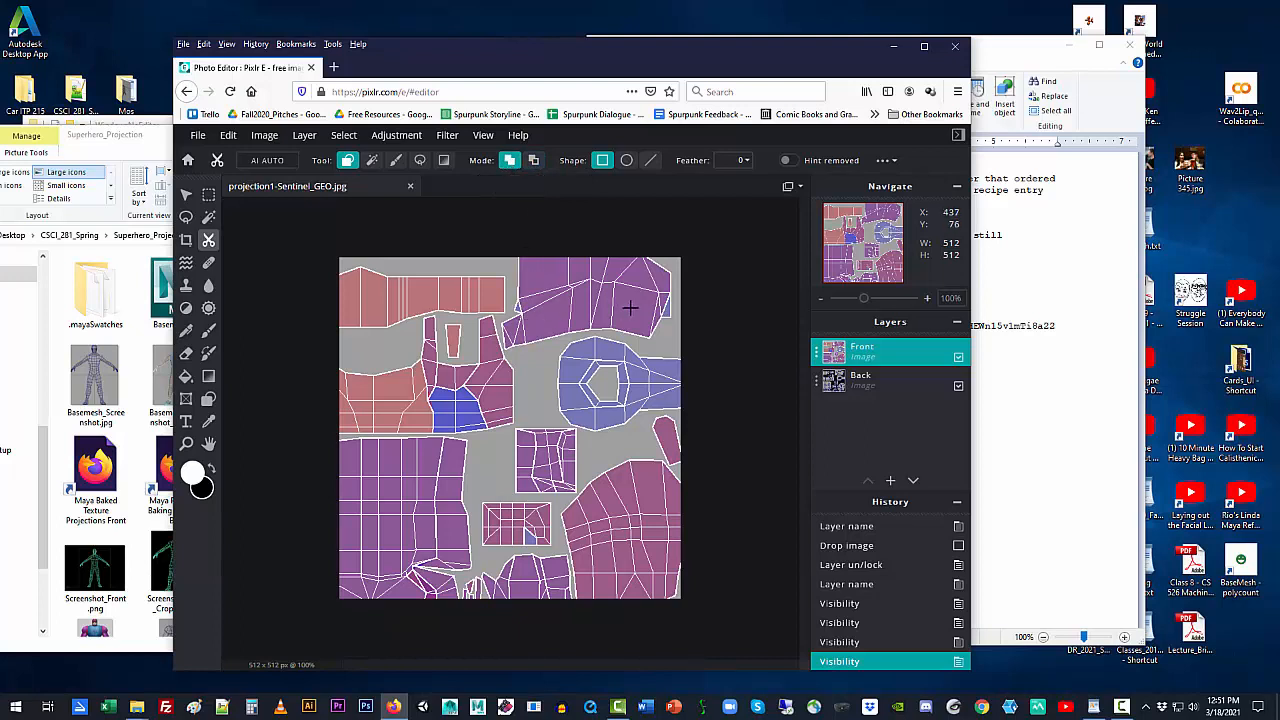
Brush the upper-right purple UV shell out of the Front layer with the Cutout draw mask in remove mode at size 40.
left_click(397, 163)
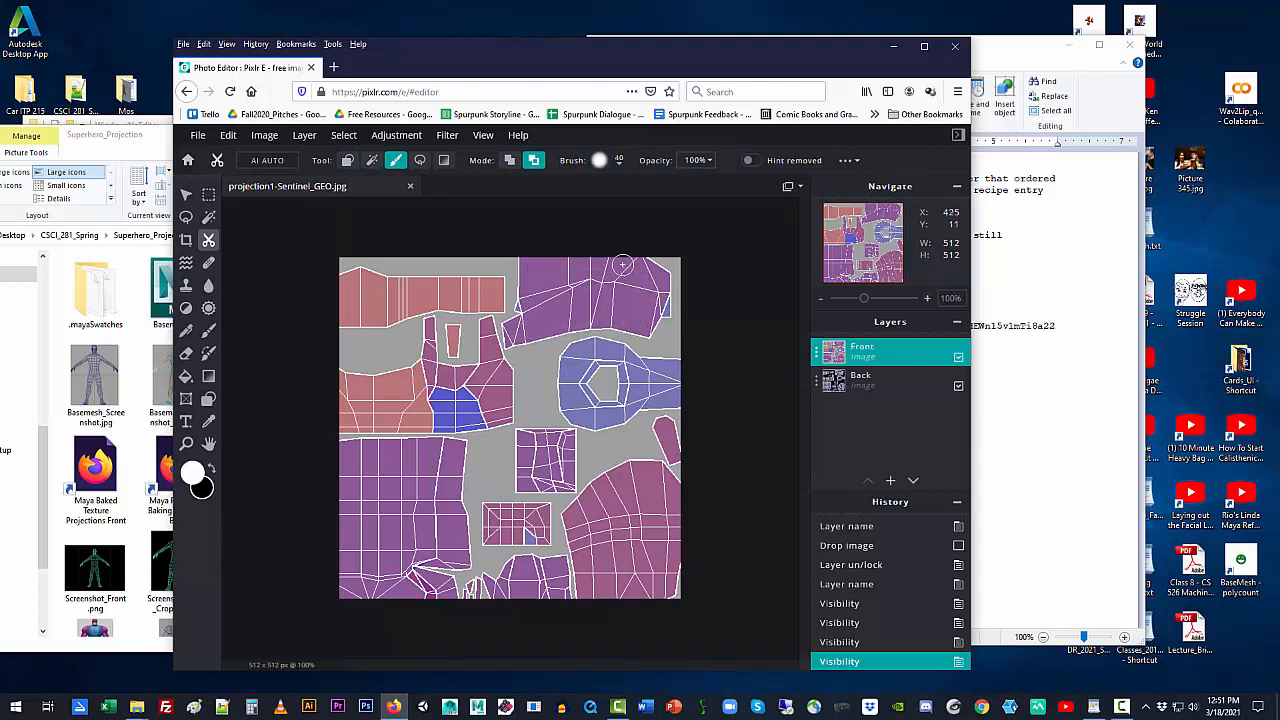
mouse_move(622, 264)
left_mouse_down()
mouse_move(519, 270)
mouse_move(512, 339)
mouse_move(532, 332)
mouse_move(540, 263)
mouse_move(540, 330)
mouse_move(555, 328)
mouse_move(570, 268)
mouse_move(565, 327)
mouse_move(555, 271)
left_mouse_up()
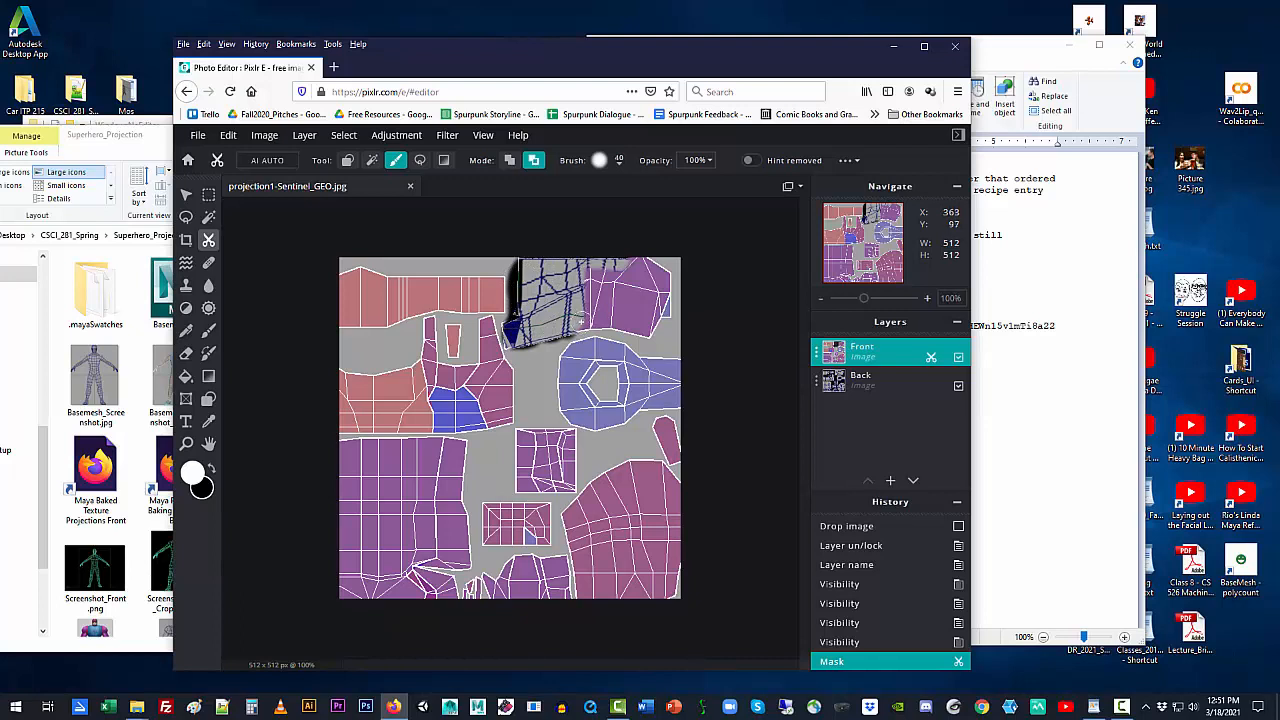
mouse_move(577, 325)
left_mouse_down()
mouse_move(596, 270)
mouse_move(592, 320)
mouse_move(648, 330)
mouse_move(667, 311)
mouse_move(658, 273)
mouse_move(636, 263)
mouse_move(652, 301)
mouse_move(639, 314)
mouse_move(611, 269)
mouse_move(603, 294)
mouse_move(613, 315)
mouse_move(614, 290)
mouse_move(625, 284)
mouse_move(641, 307)
mouse_move(622, 313)
mouse_move(654, 279)
left_mouse_up()
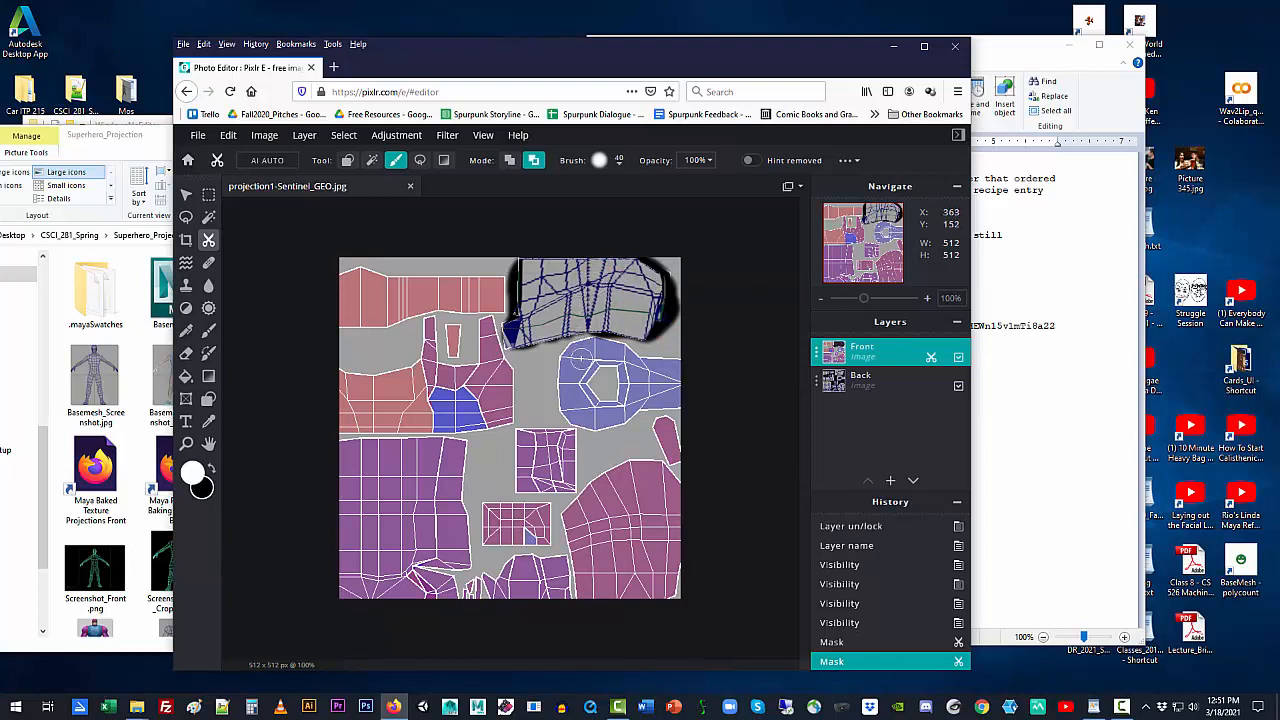
Paint the left part of the upper-right UV shell back into the Front layer with the draw mask in add mode.
left_click(509, 163)
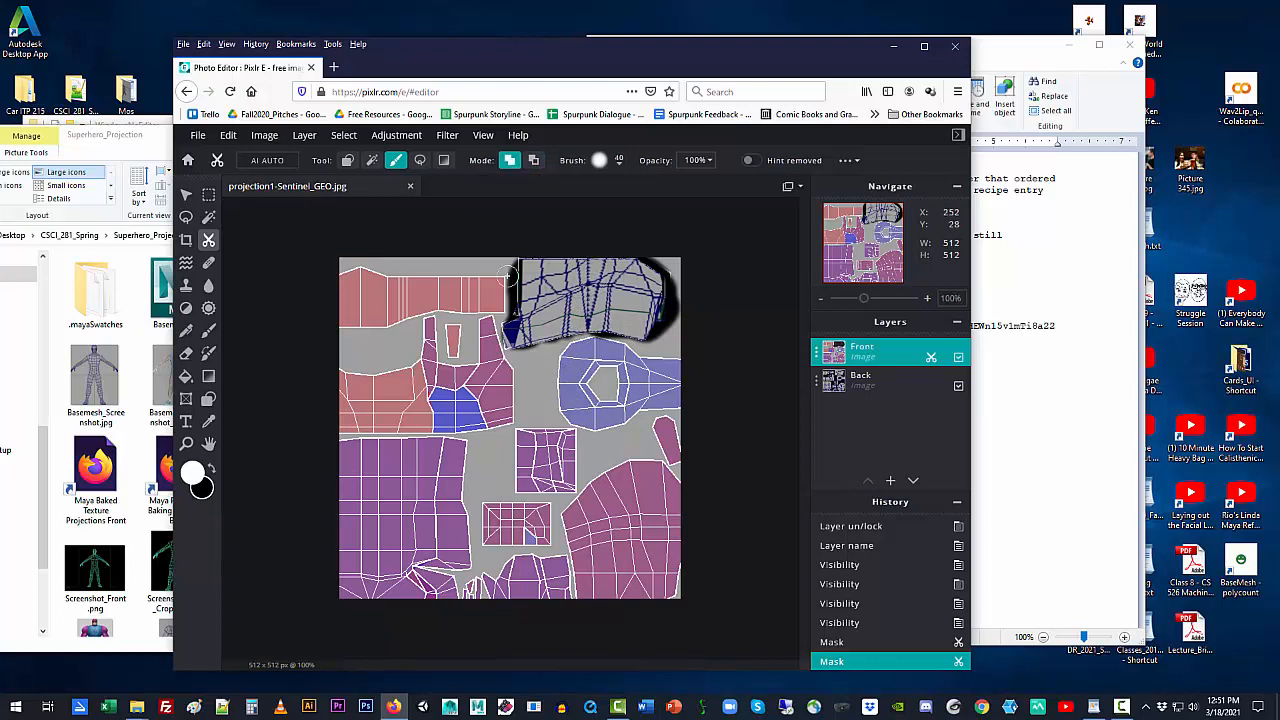
mouse_move(528, 354)
left_mouse_down()
mouse_move(513, 312)
mouse_move(550, 341)
mouse_move(540, 310)
mouse_move(504, 277)
mouse_move(523, 257)
mouse_move(515, 285)
mouse_move(538, 324)
mouse_move(527, 253)
left_mouse_up()
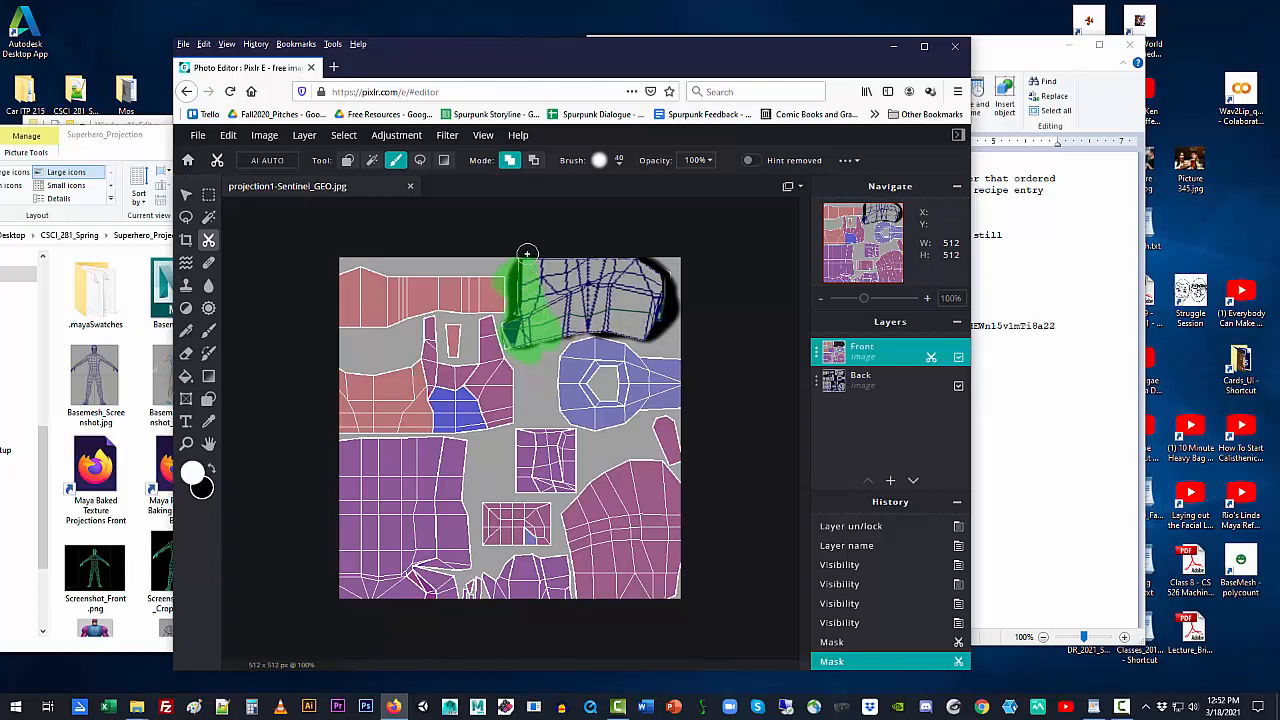
left_click_drag(541, 336, 543, 344)
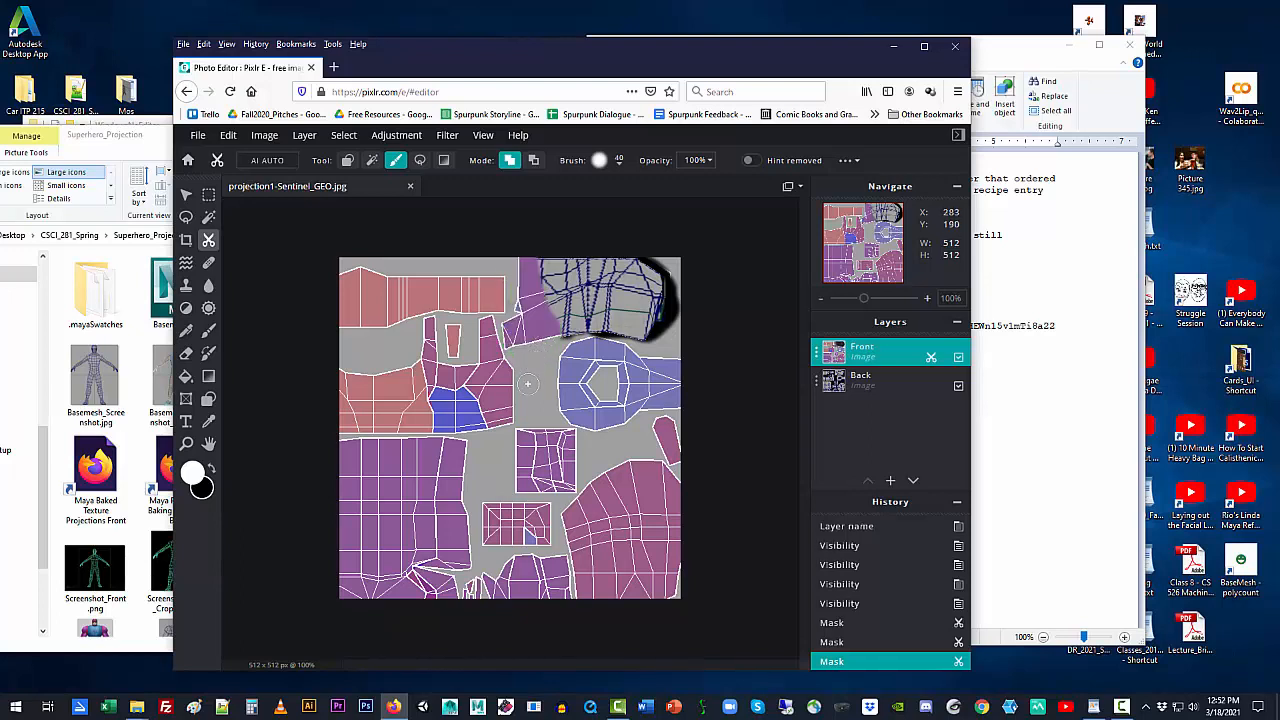
Mask out the restored left part of the upper-right UV shell again with the draw mask in remove mode.
left_click(534, 165)
left_click_drag(543, 252, 545, 322)
mouse_move(524, 258)
left_mouse_down()
mouse_move(530, 332)
mouse_move(558, 318)
mouse_move(512, 341)
mouse_move(521, 298)
left_mouse_up()
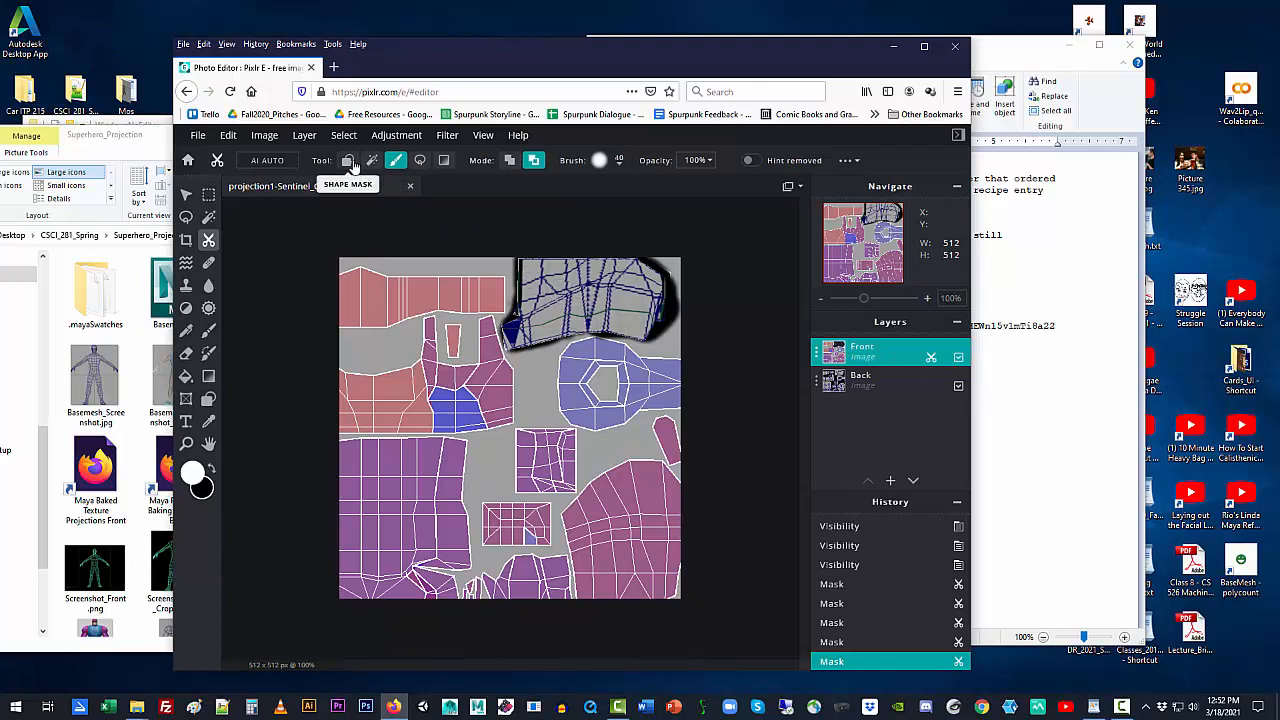
Cut the upper-left red UV shell out of the Front layer with a lasso mask drawn around it.
left_click(420, 161)
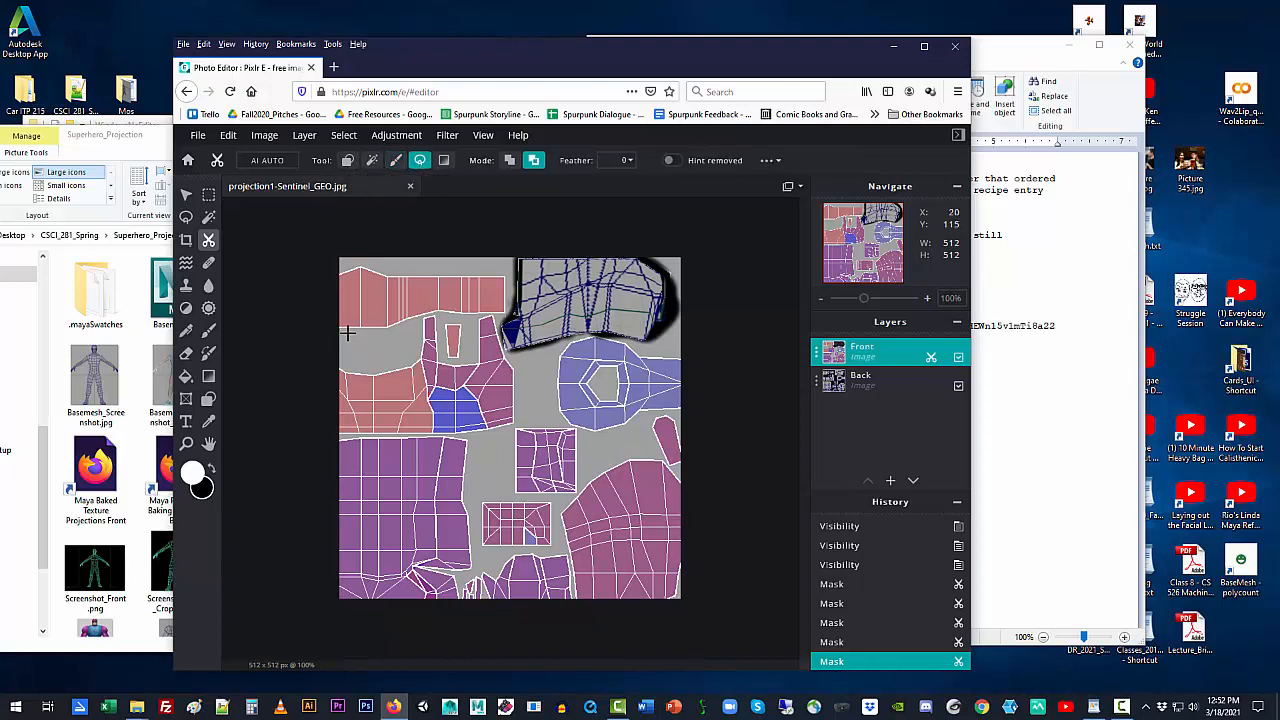
left_click_drag(337, 328, 489, 317)
left_click_drag(518, 266, 345, 261)
left_click_drag(333, 318, 336, 318)
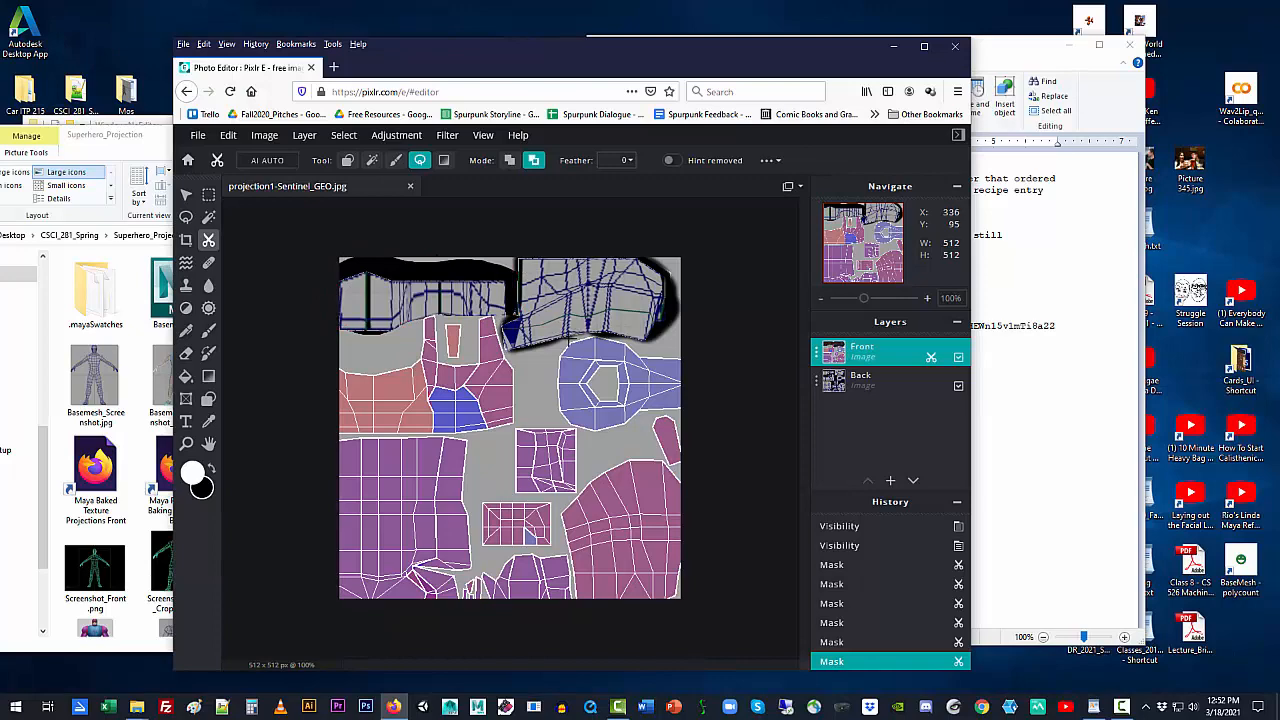
Cut the small rectangular UV shell near the lower middle out of the Front layer with a rectangle shape mask.
mouse_move(868, 305)
left_mouse_down()
mouse_move(882, 302)
mouse_move(860, 303)
mouse_move(878, 305)
mouse_move(869, 310)
left_mouse_up()
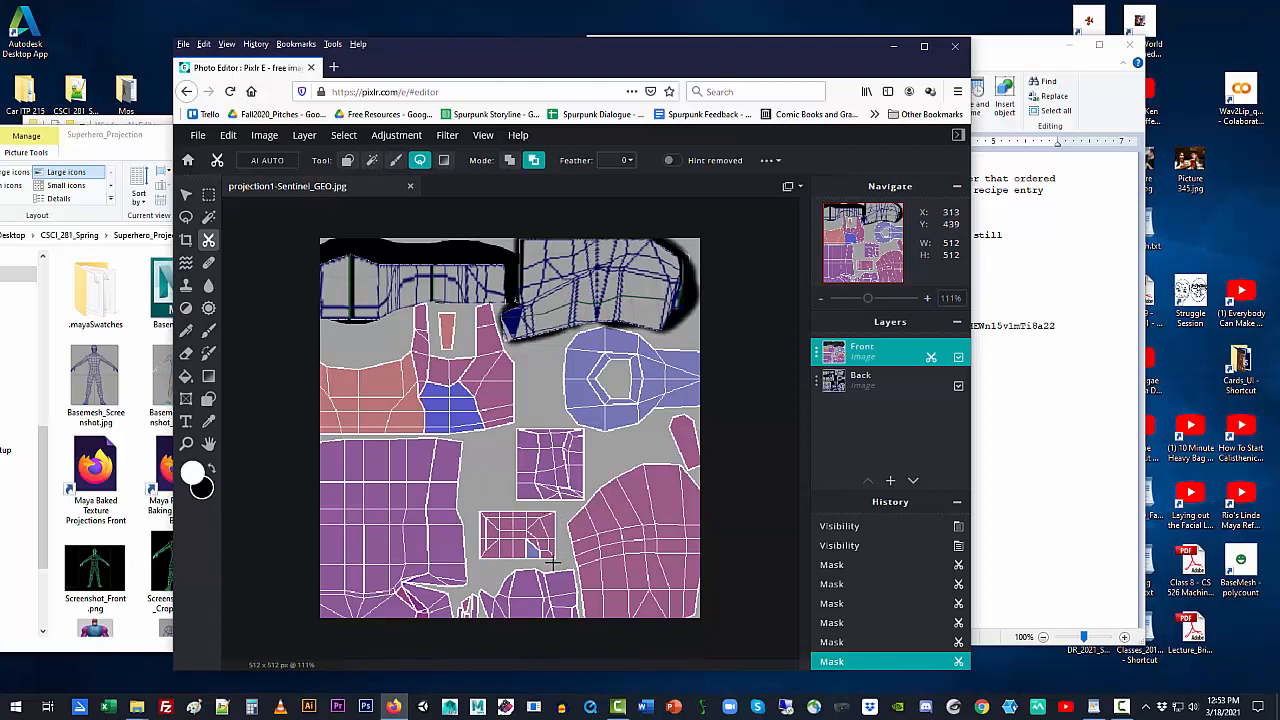
left_click(348, 162)
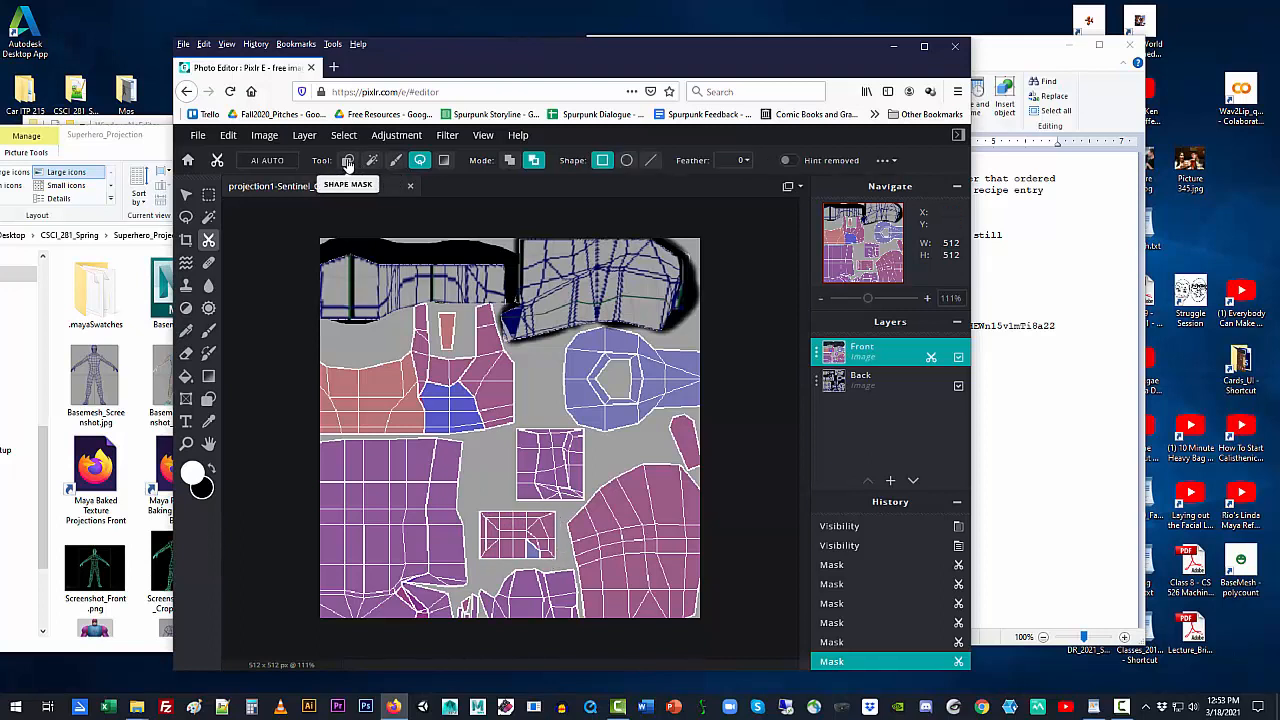
left_click_drag(476, 510, 560, 562)
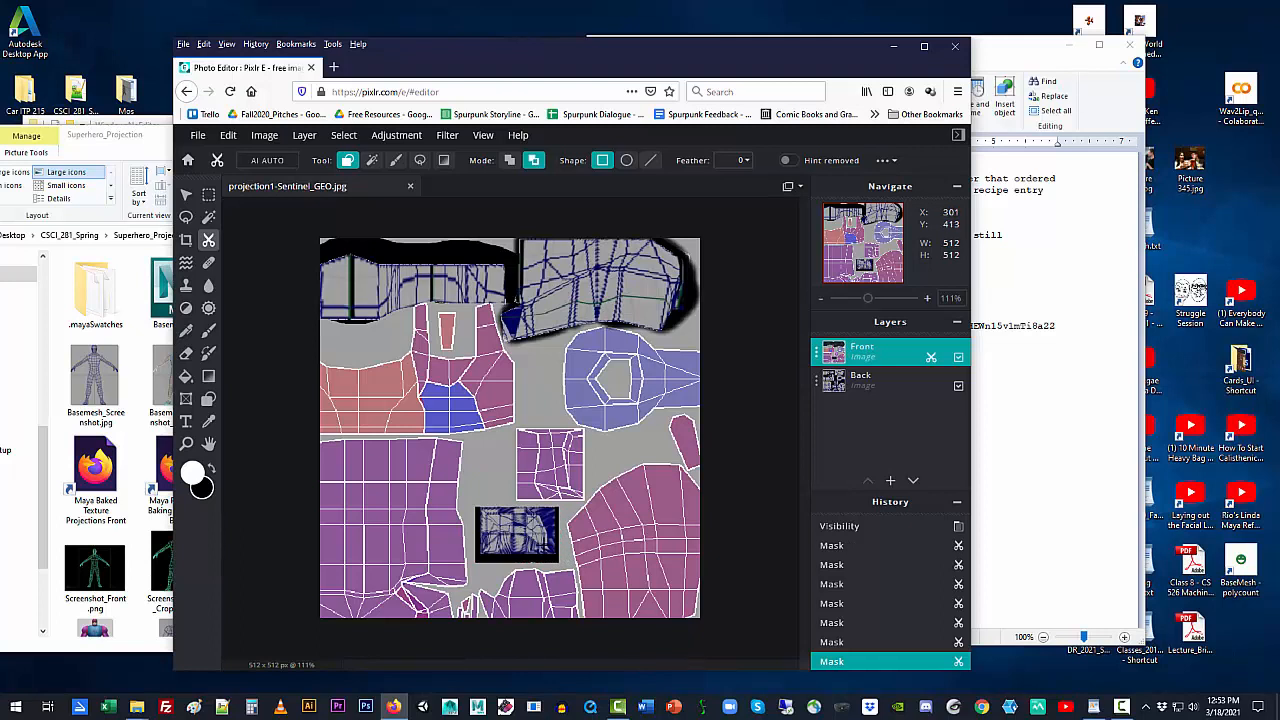
Restore two rectangular Front layer areas with the shape mask in add mode, between the upper shells and on the small rectangular shell.
left_click(509, 160)
left_click_drag(497, 265, 574, 338)
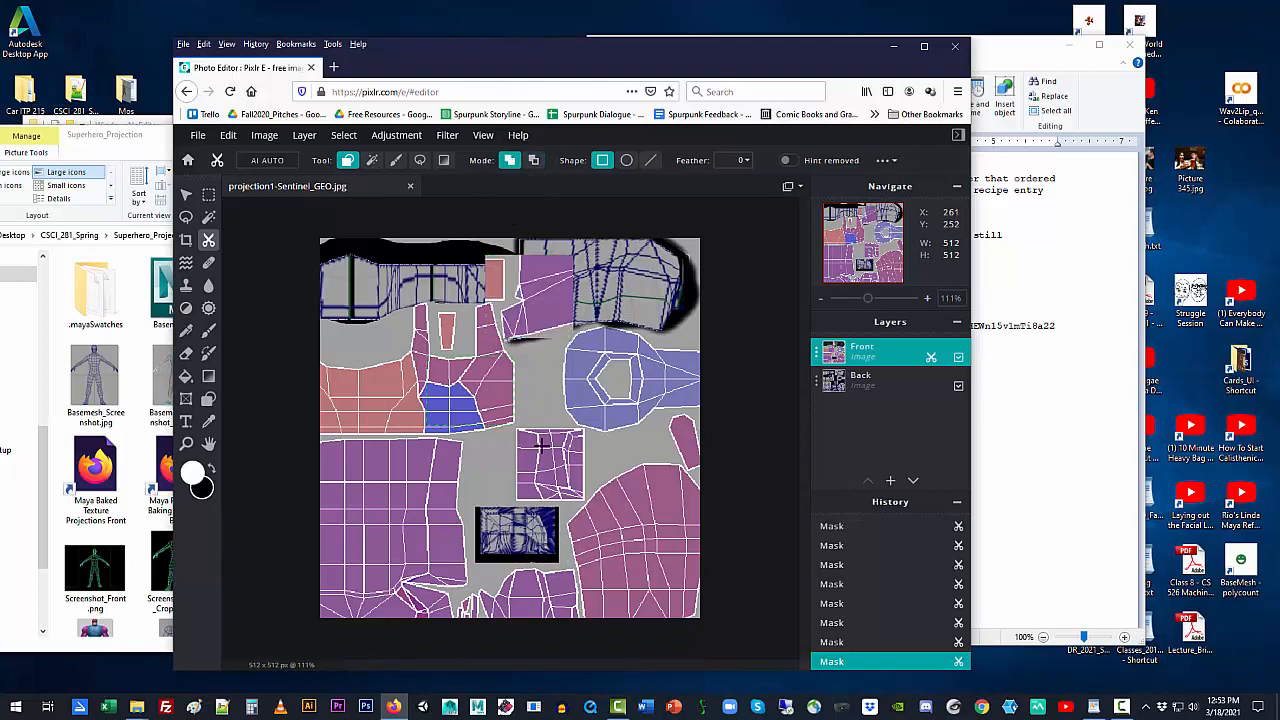
left_click_drag(484, 484, 533, 521)
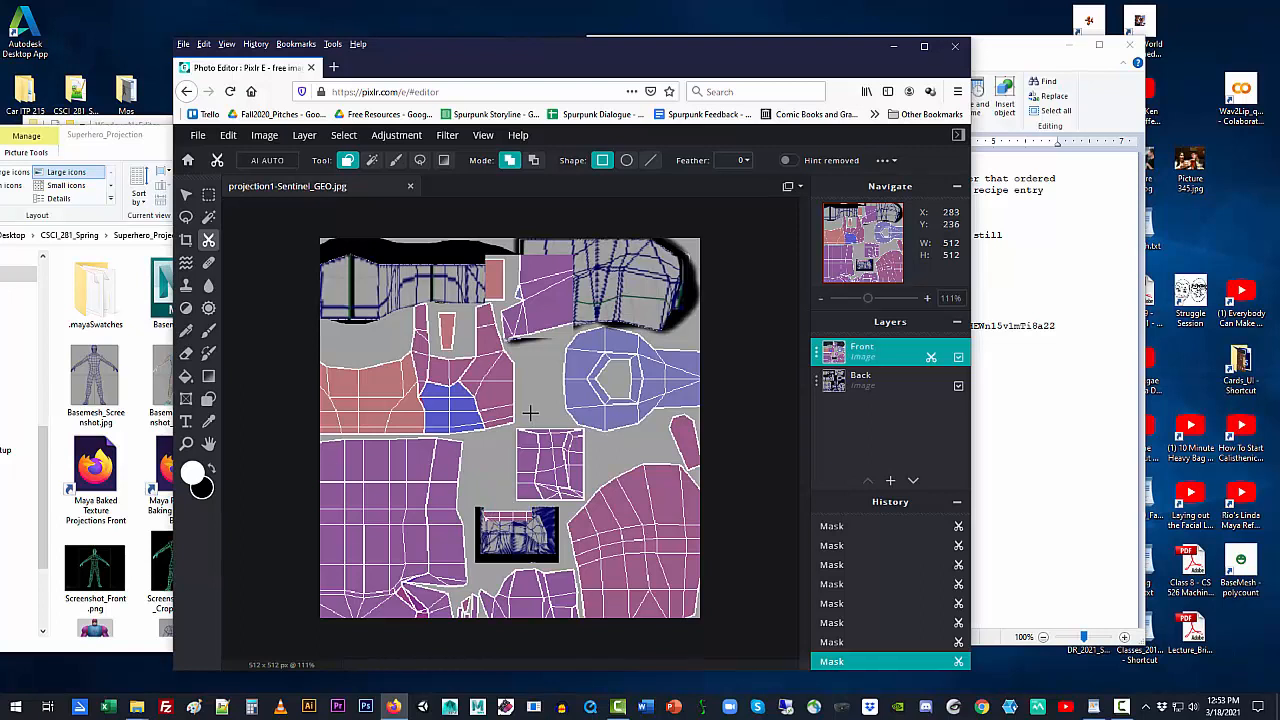
Save the layered document in PXZ format as projection_texture_robot and download the file.
left_click(201, 137)
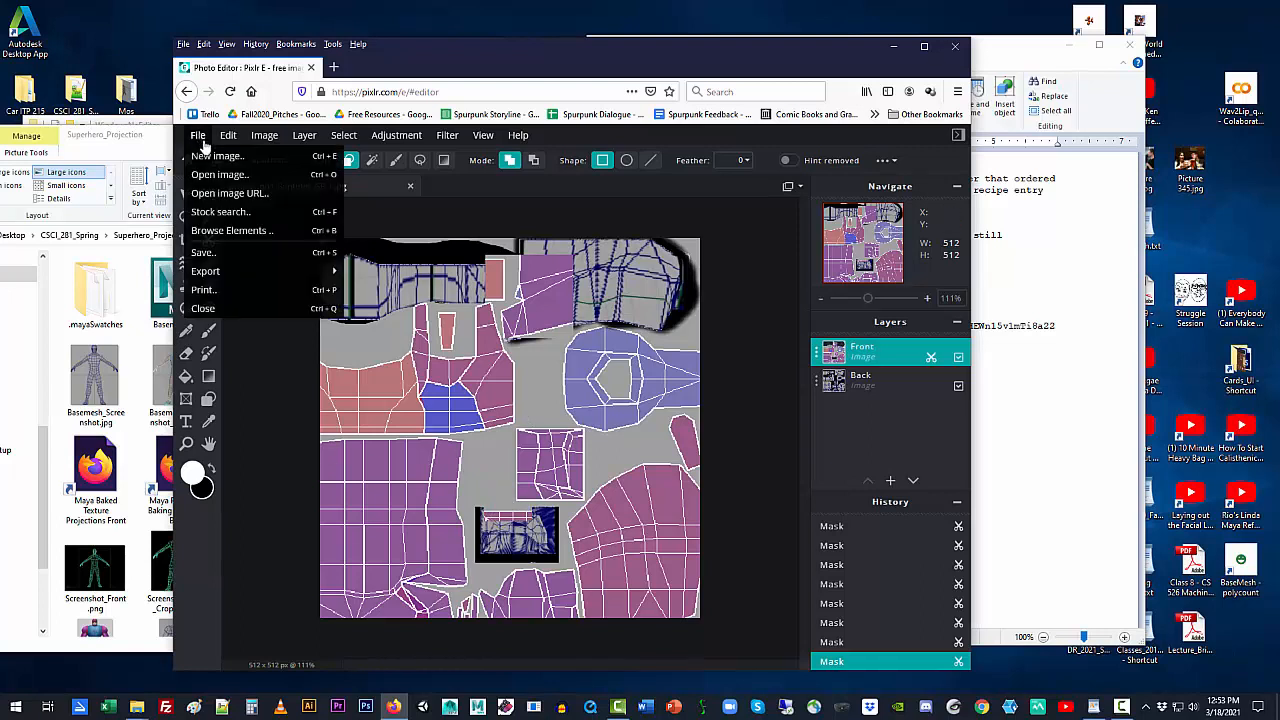
left_click(248, 254)
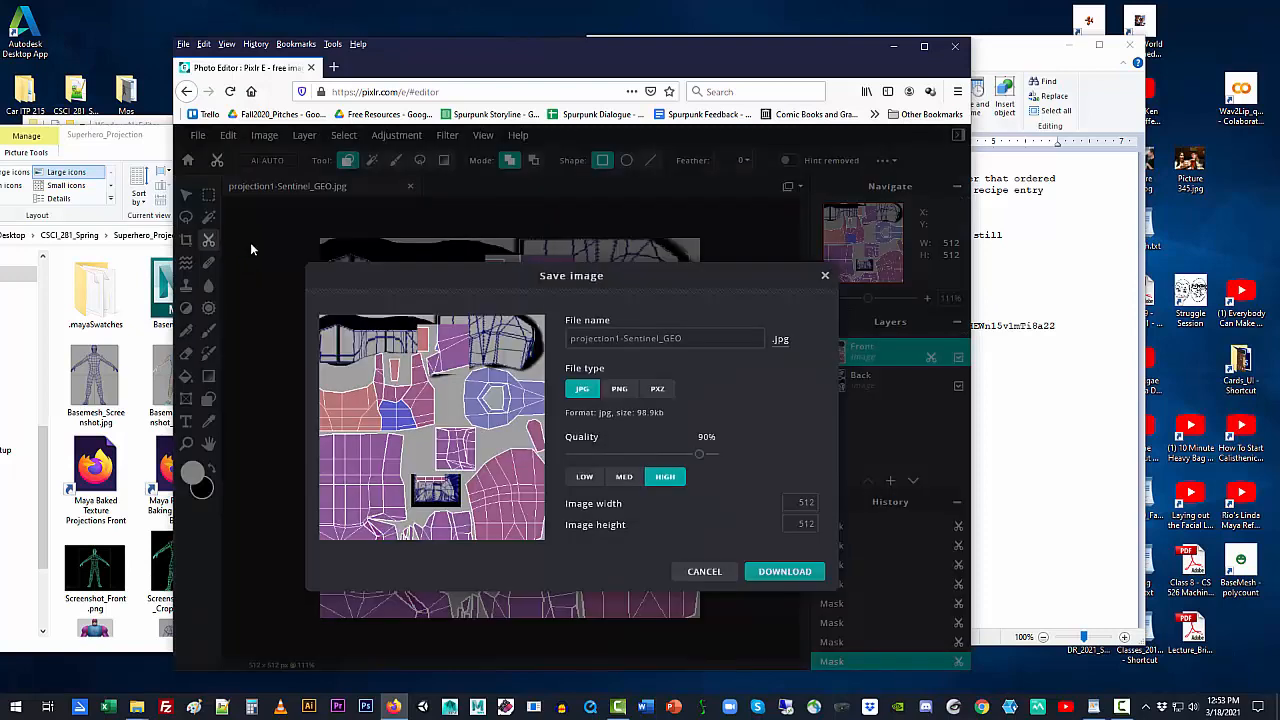
left_click(658, 390)
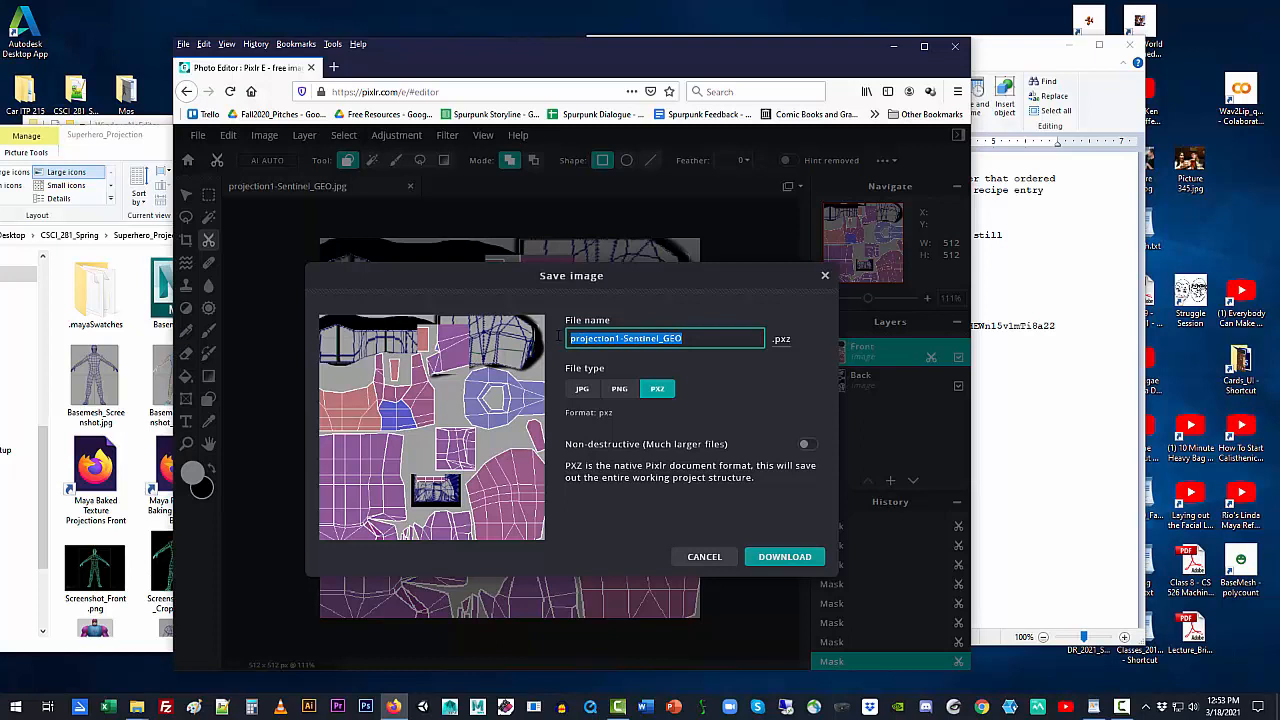
type("projec")
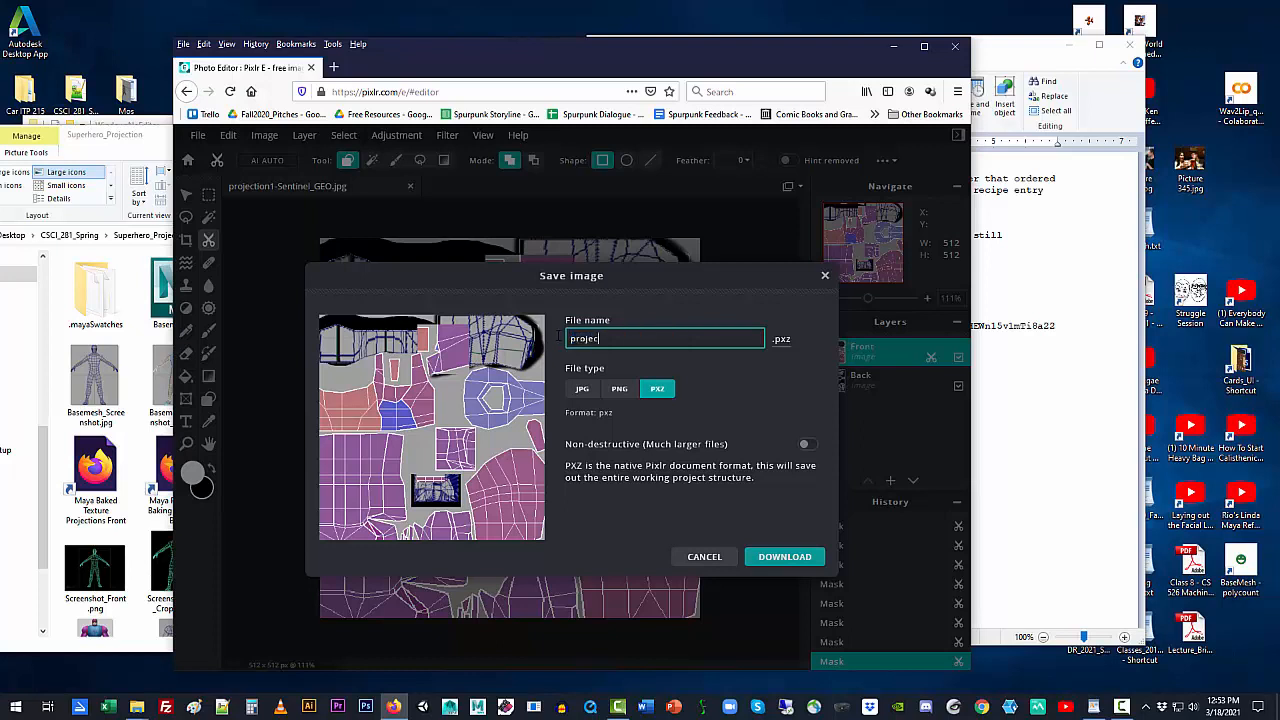
type("tion_texture_robot")
left_click(785, 560)
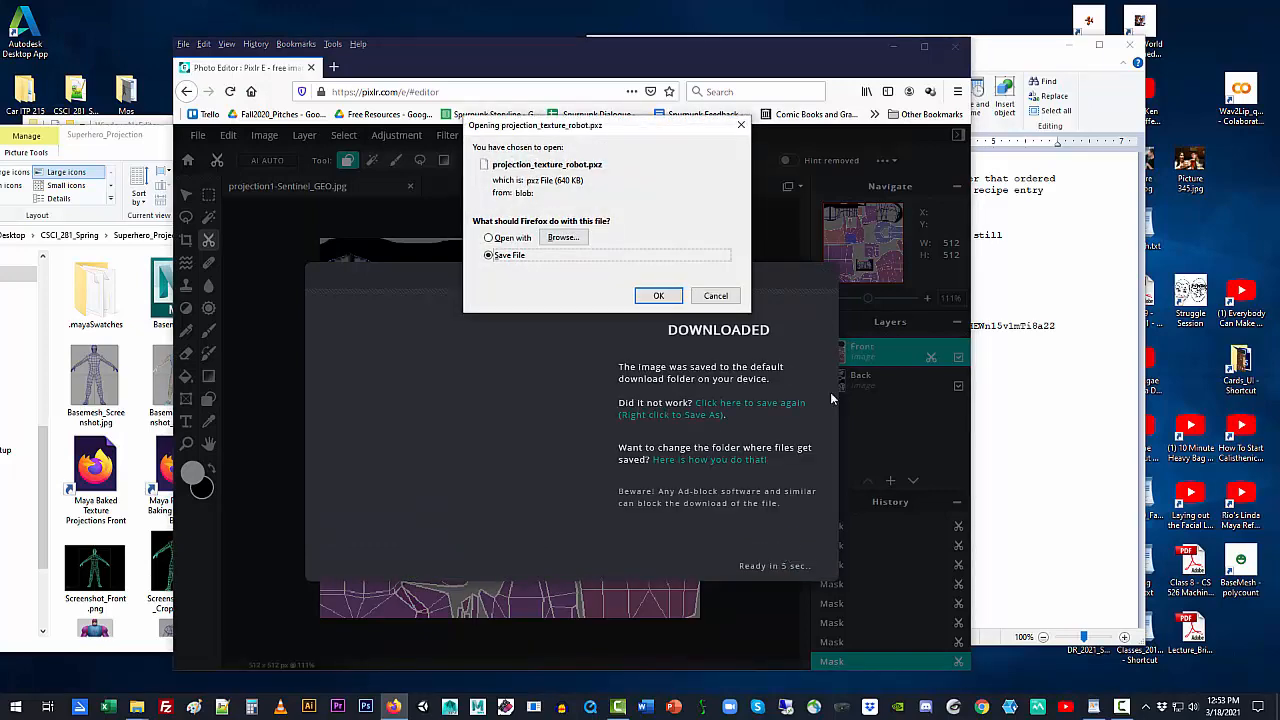
left_click(659, 296)
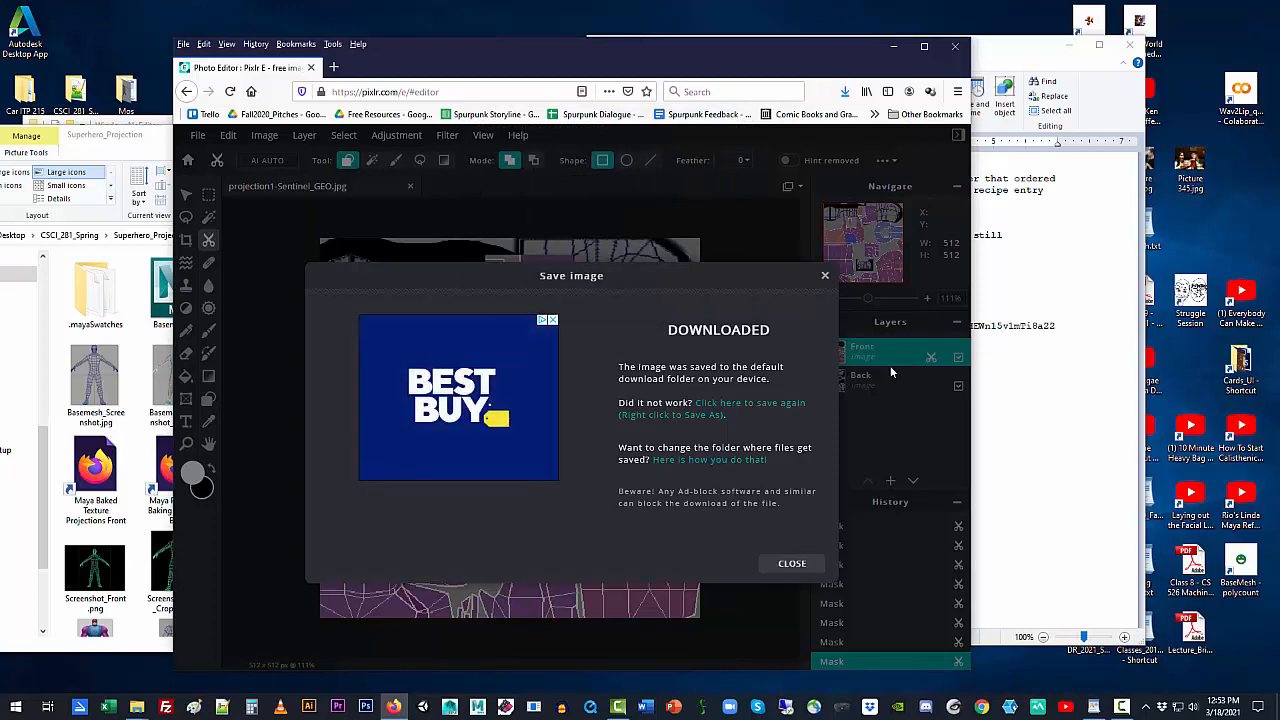
left_click(792, 564)
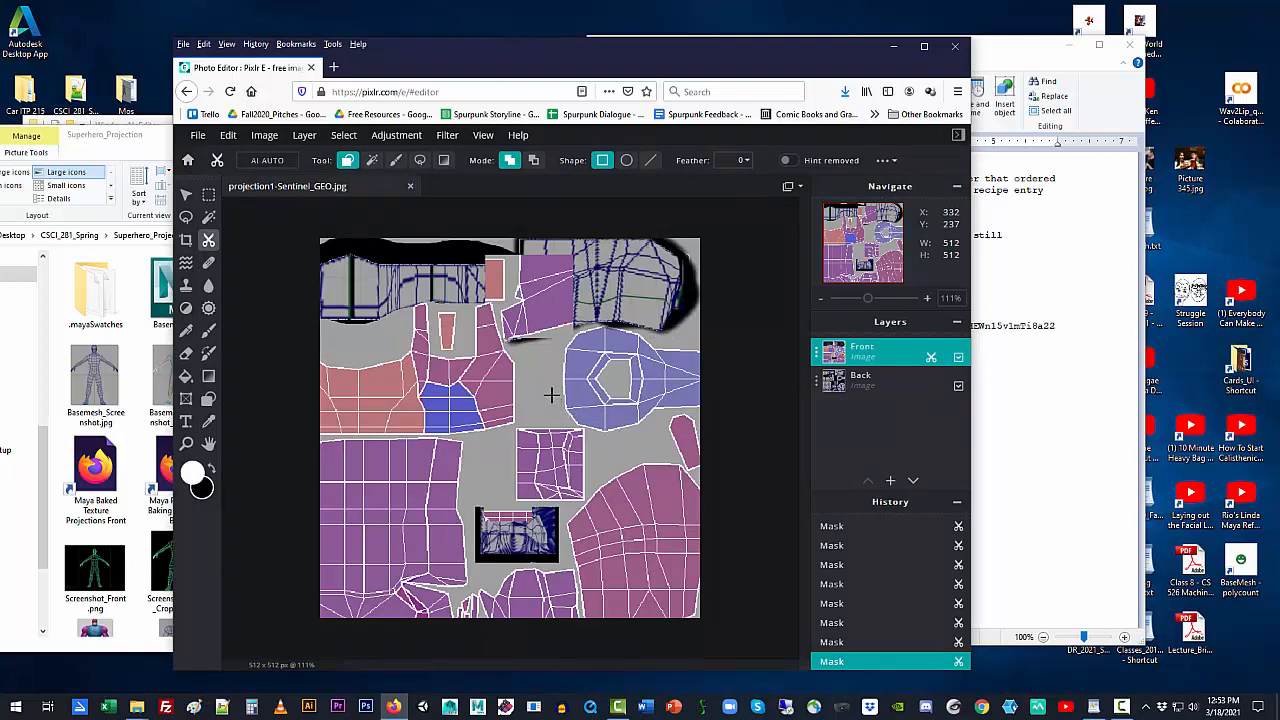
Save a high-quality JPG copy named projection_texture and download the file.
left_click(199, 137)
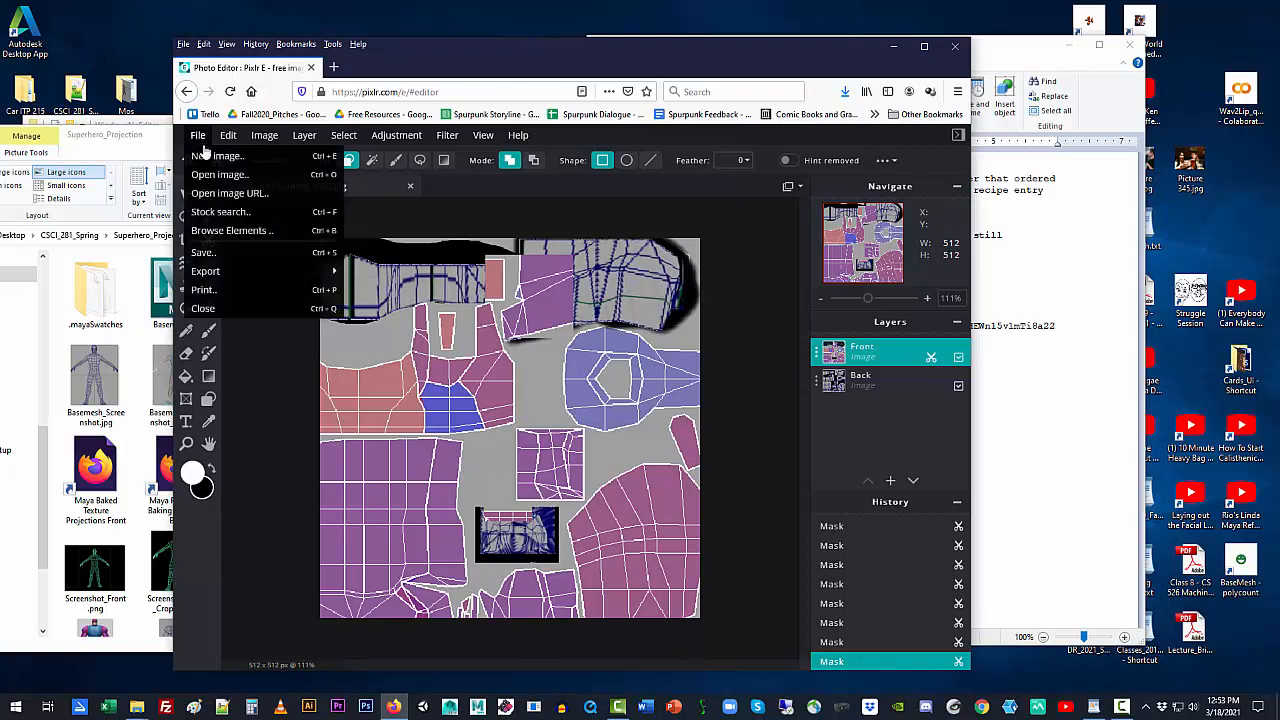
left_click(253, 258)
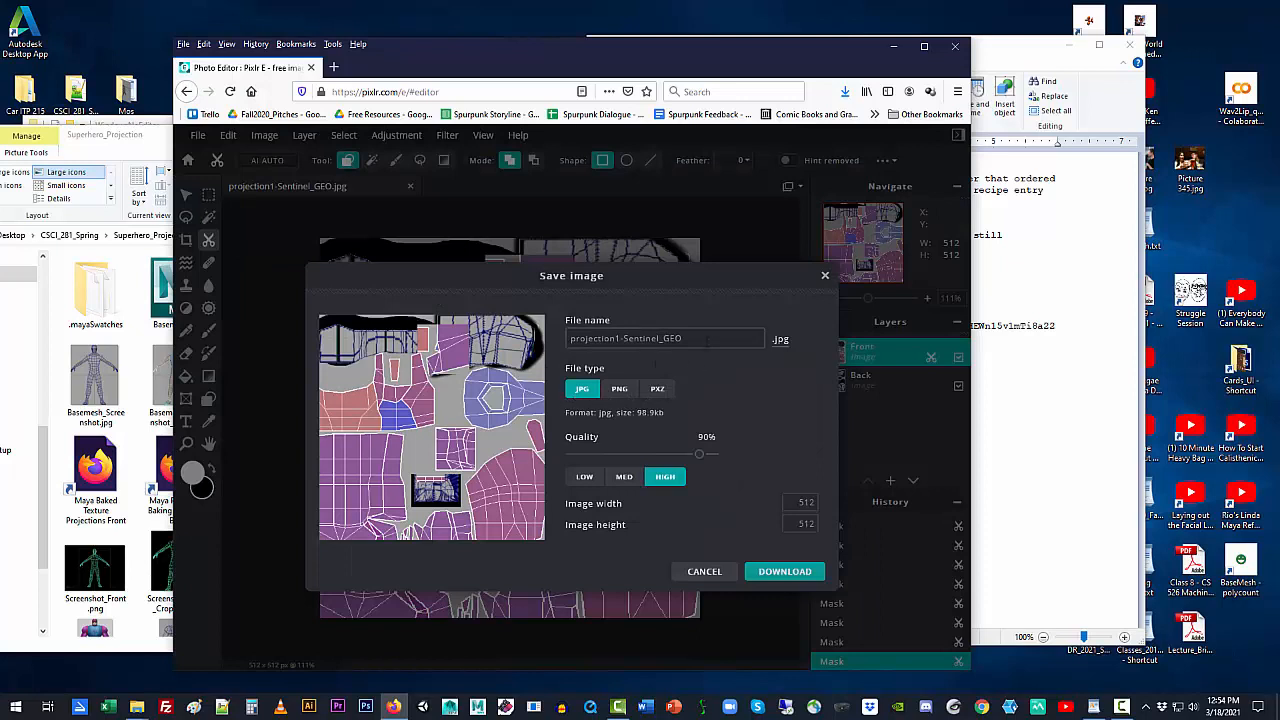
left_click_drag(690, 338, 570, 338)
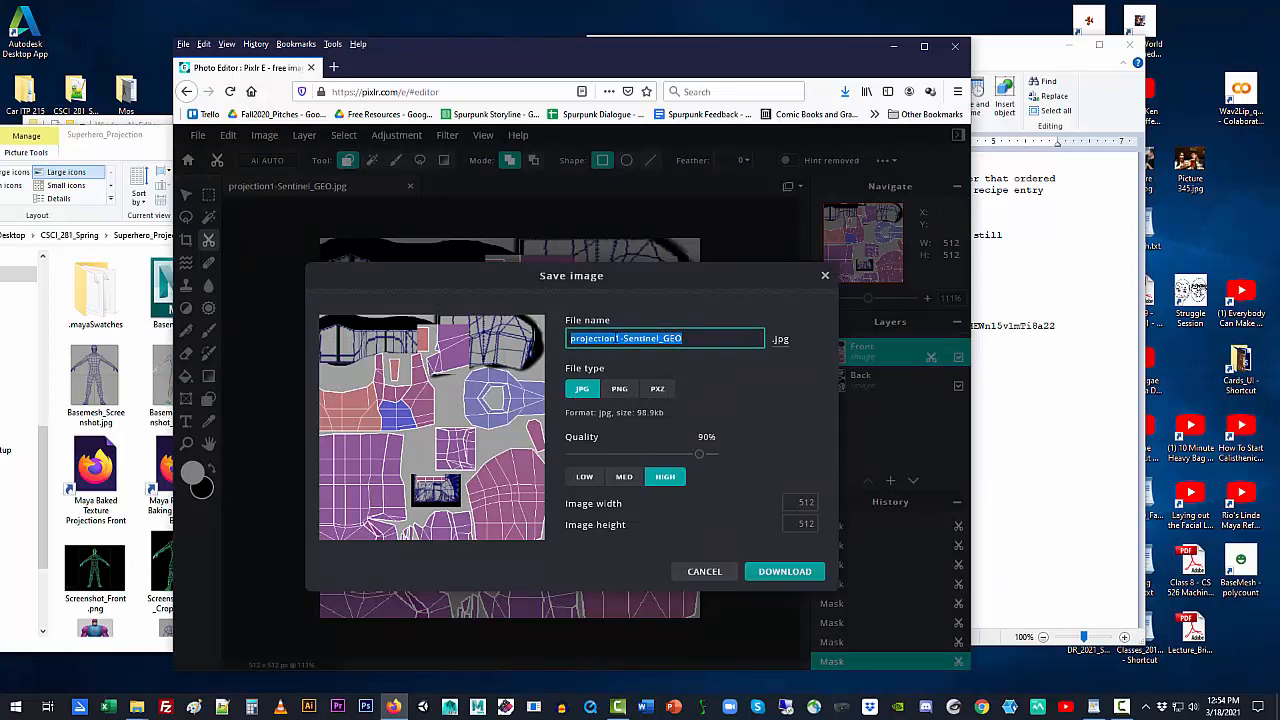
type("proj")
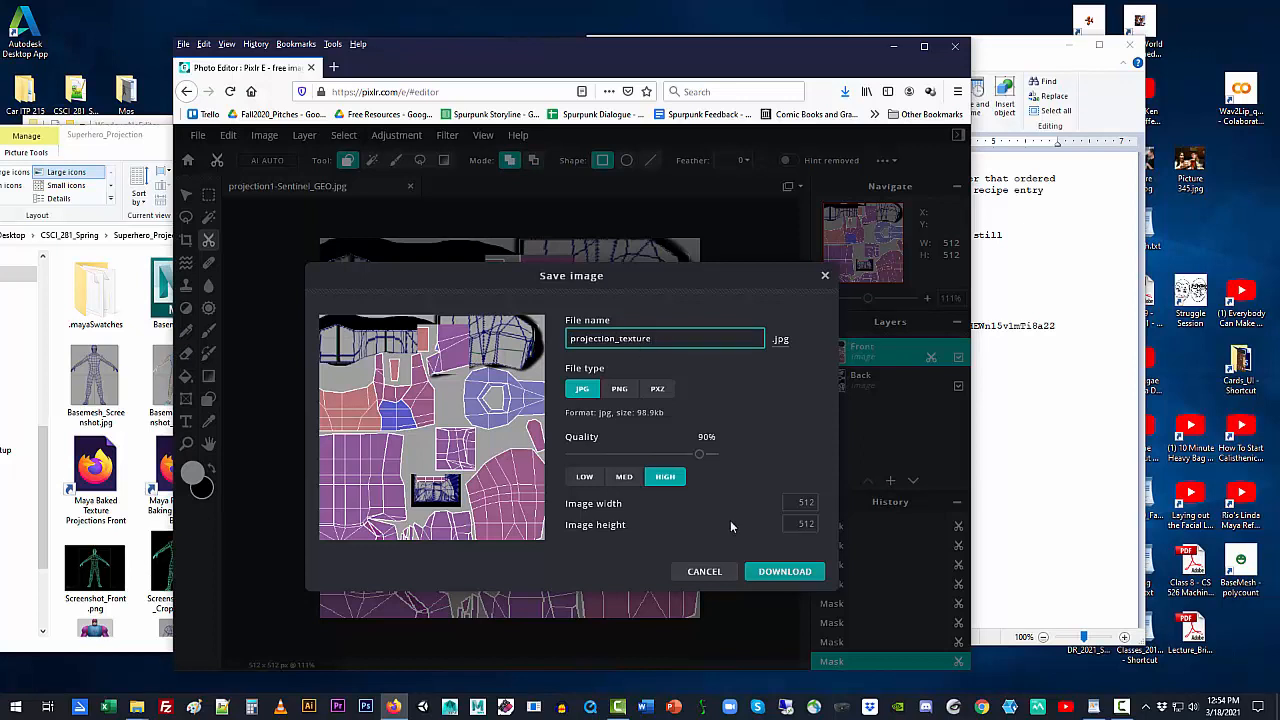
left_click(776, 572)
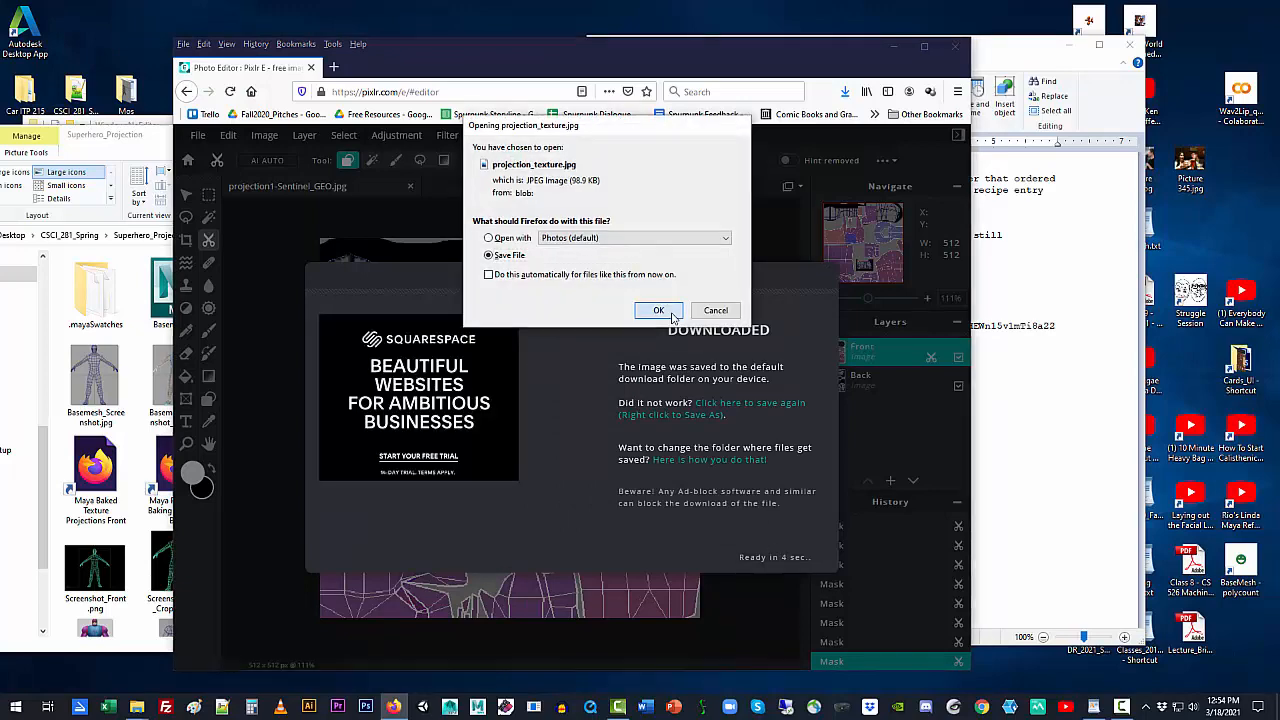
left_click(670, 314)
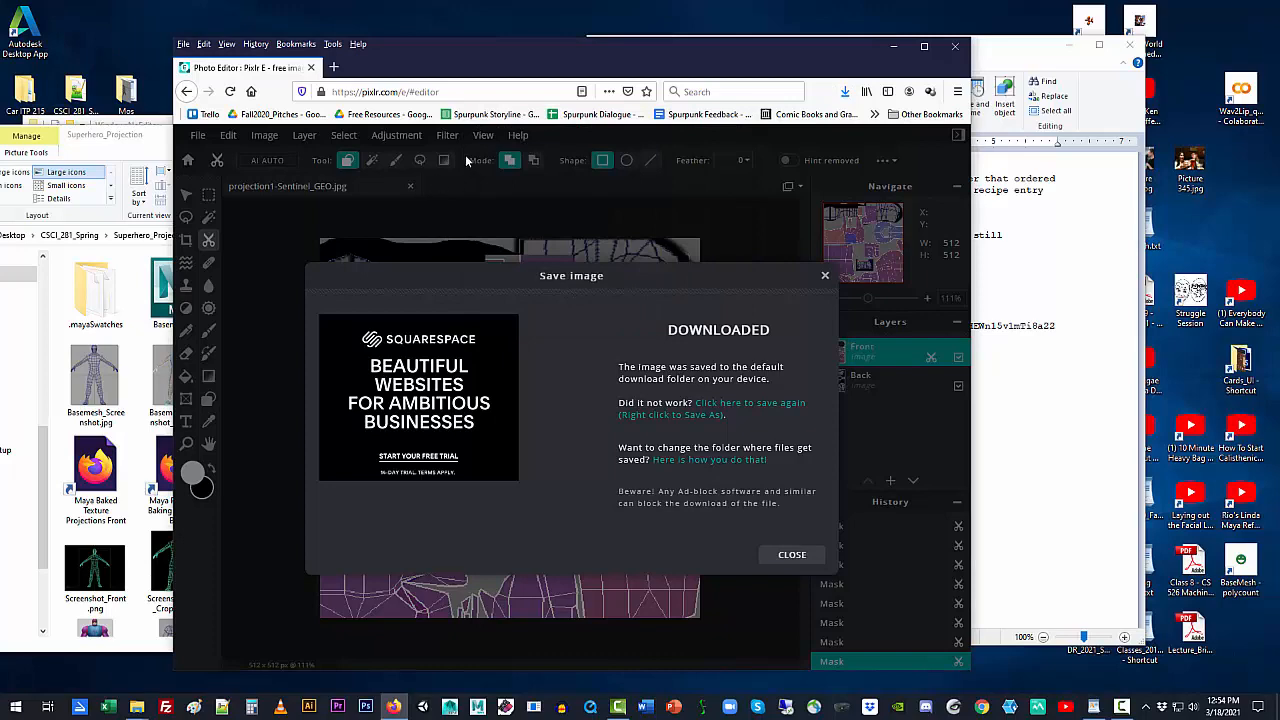
left_click(824, 276)
Close the document and remove both cached projects from the Latest Projects list.
left_click(410, 186)
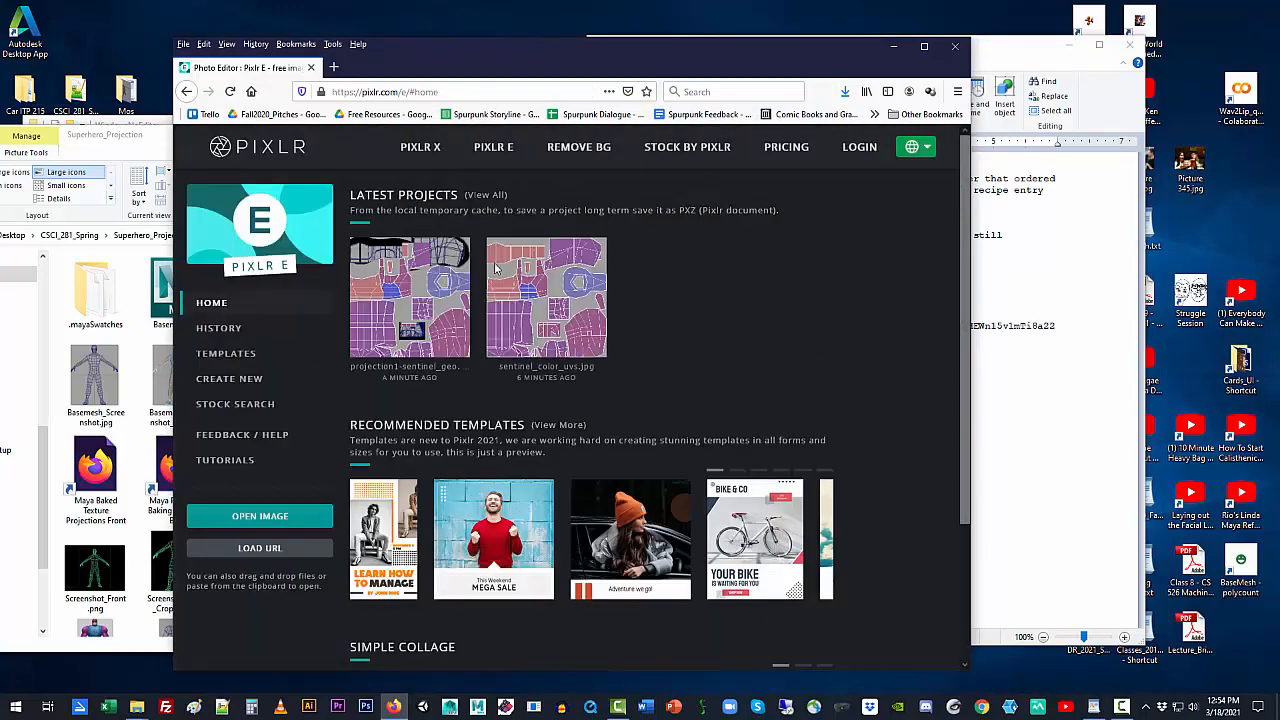
left_click(457, 251)
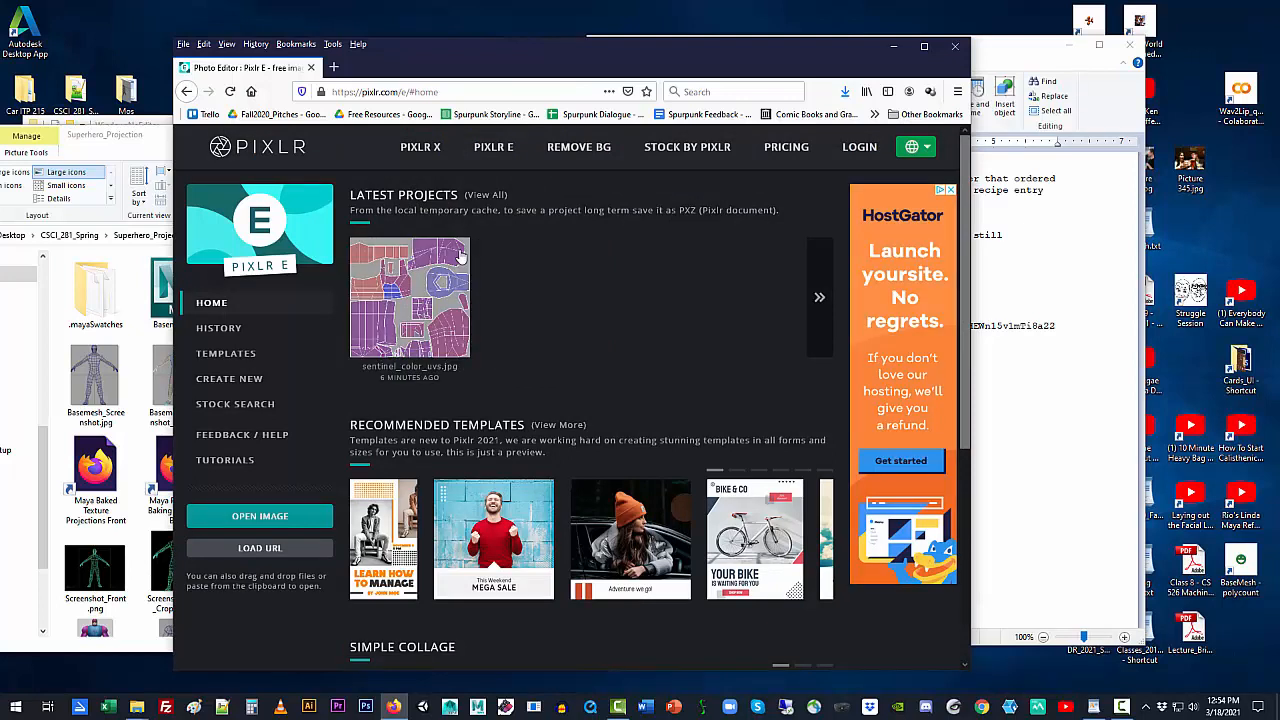
left_click(458, 251)
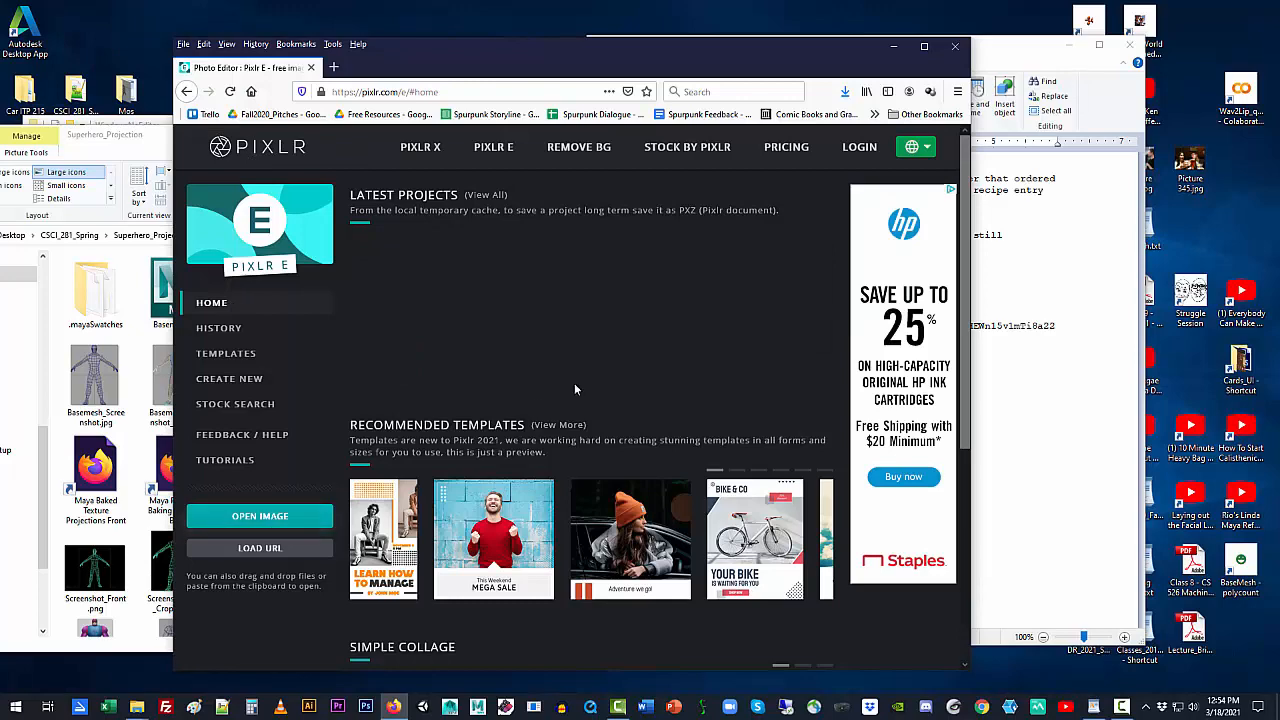
Show the downloaded projection_texture.jpg in its containing folder and place the Downloads window beside the Pixlr page.
left_click(845, 91)
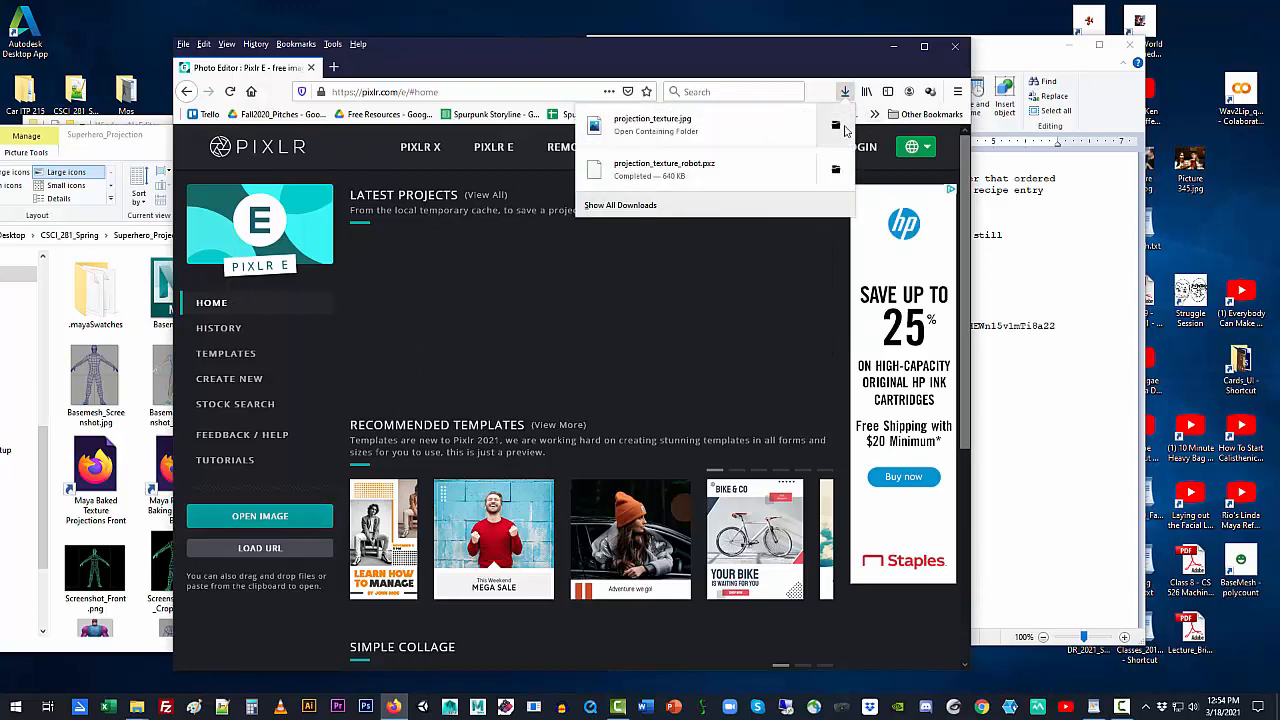
left_click(838, 137)
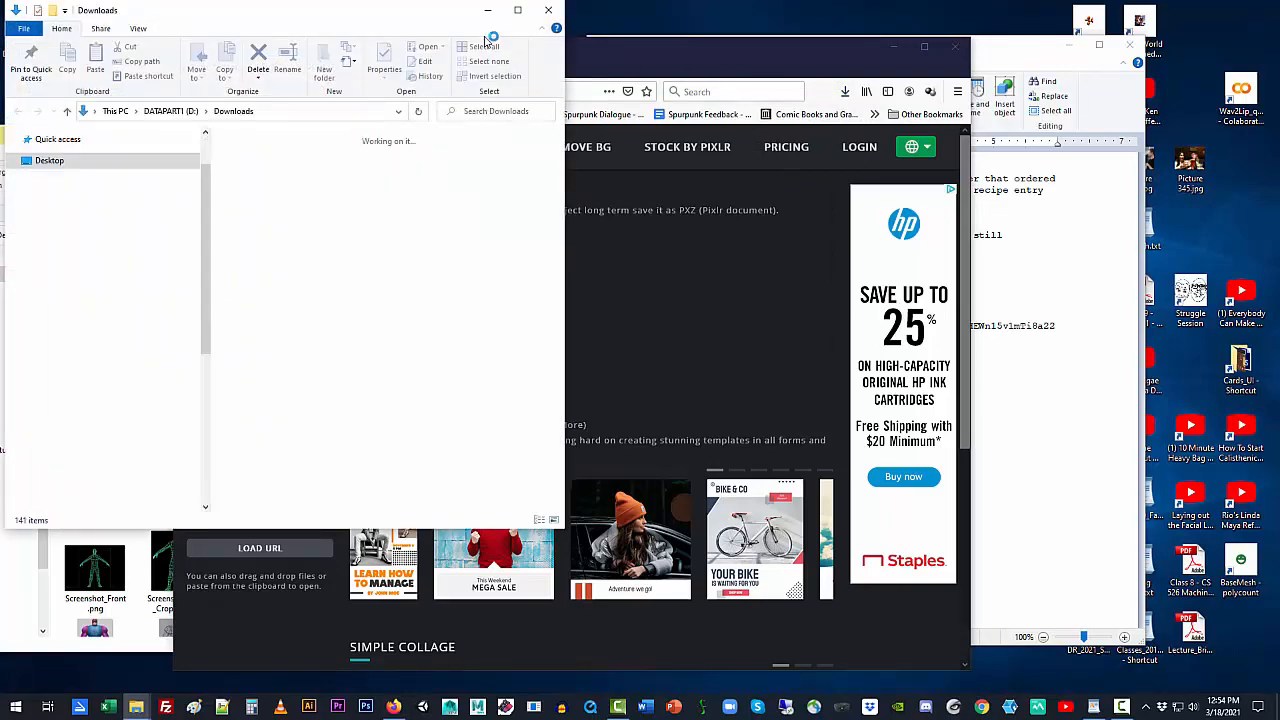
left_click_drag(437, 22, 1099, 117)
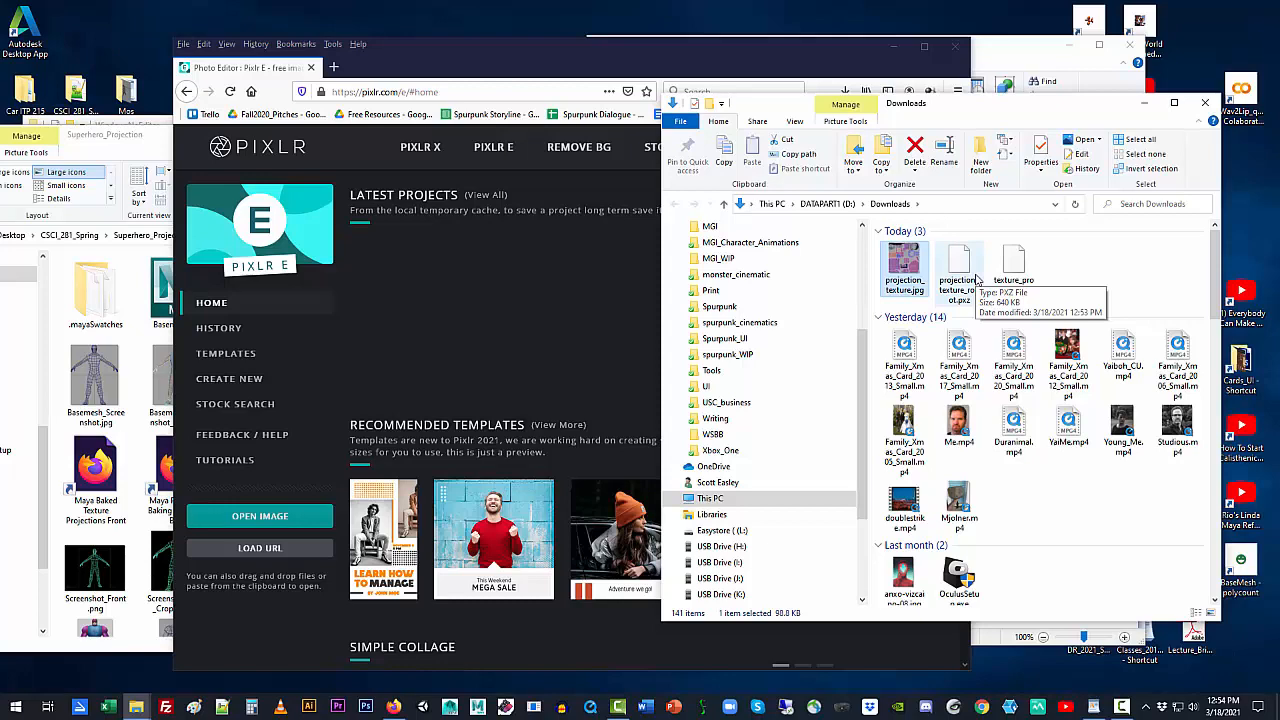
left_click(1071, 530)
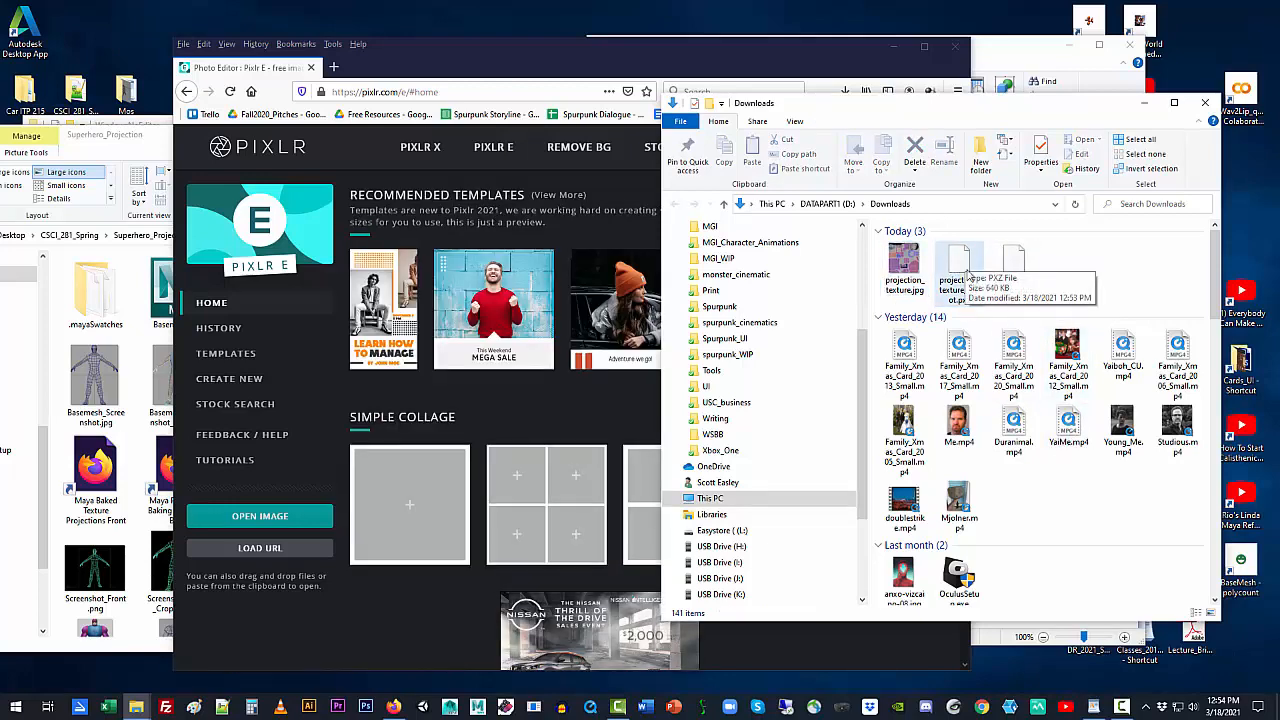
Open projection_texture_robot.pxz from the Downloads folder in Pixlr E, move the folder window aside and select the Front layer.
left_click_drag(963, 268, 537, 365)
left_click_drag(835, 103, 1227, 508)
left_click(864, 352)
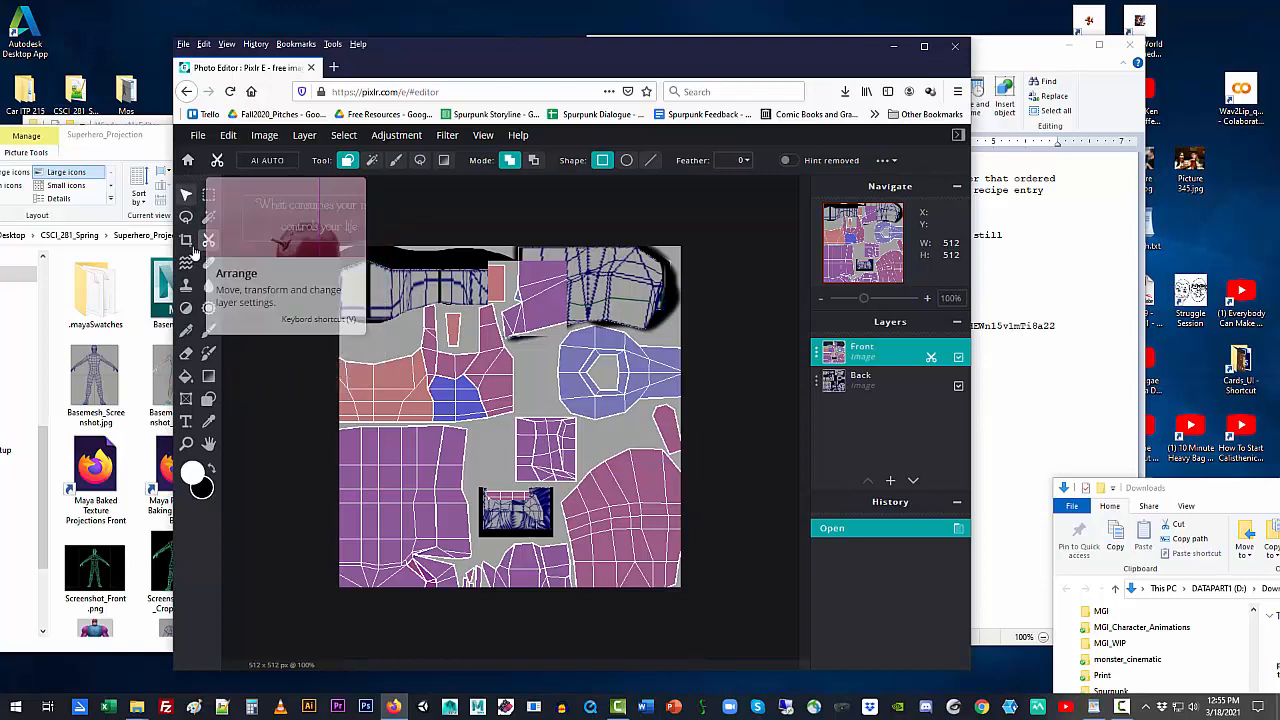
Paint a looping white stroke across the middle of the Front layer with the Draw brush at size 40.
left_click(208, 333)
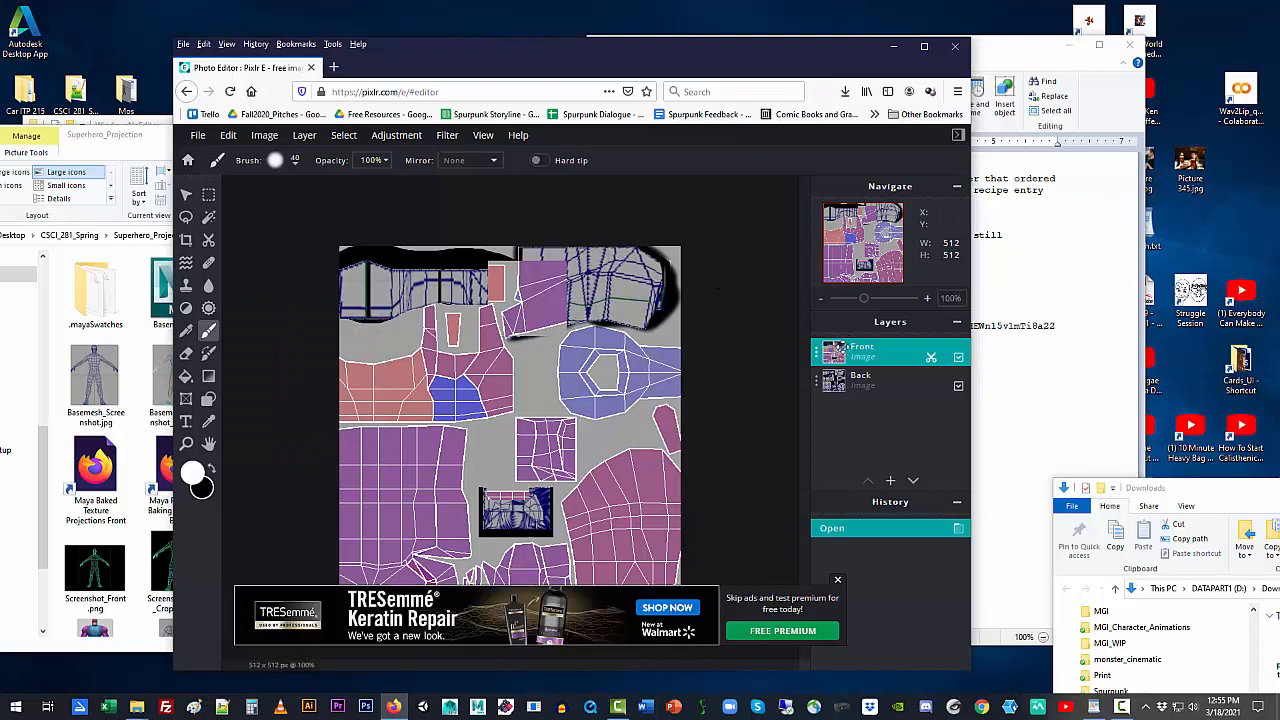
mouse_move(460, 370)
left_mouse_down()
mouse_move(508, 408)
mouse_move(476, 374)
mouse_move(402, 413)
mouse_move(380, 381)
mouse_move(498, 400)
mouse_move(580, 381)
mouse_move(586, 419)
mouse_move(468, 368)
mouse_move(397, 448)
mouse_move(575, 520)
mouse_move(520, 535)
mouse_move(500, 455)
left_mouse_up()
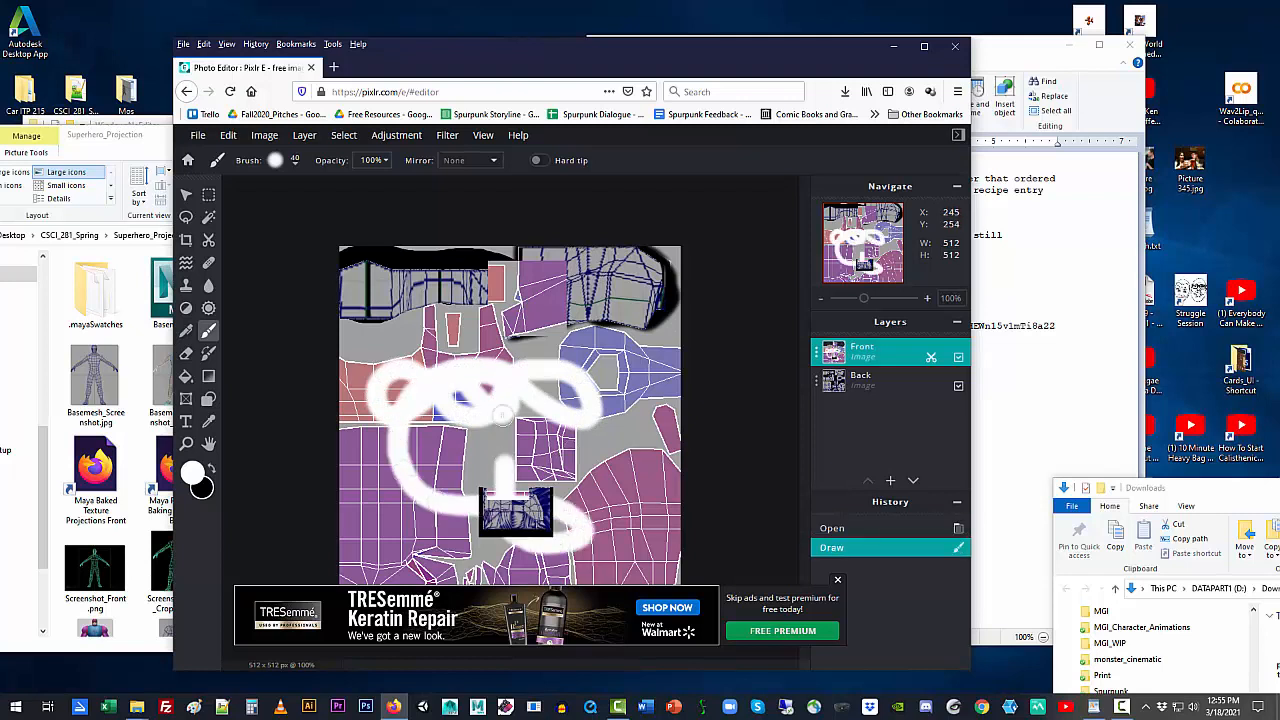
Brush over the upper middle of the Front layer with the Cutout draw mask in add mode.
left_click(208, 241)
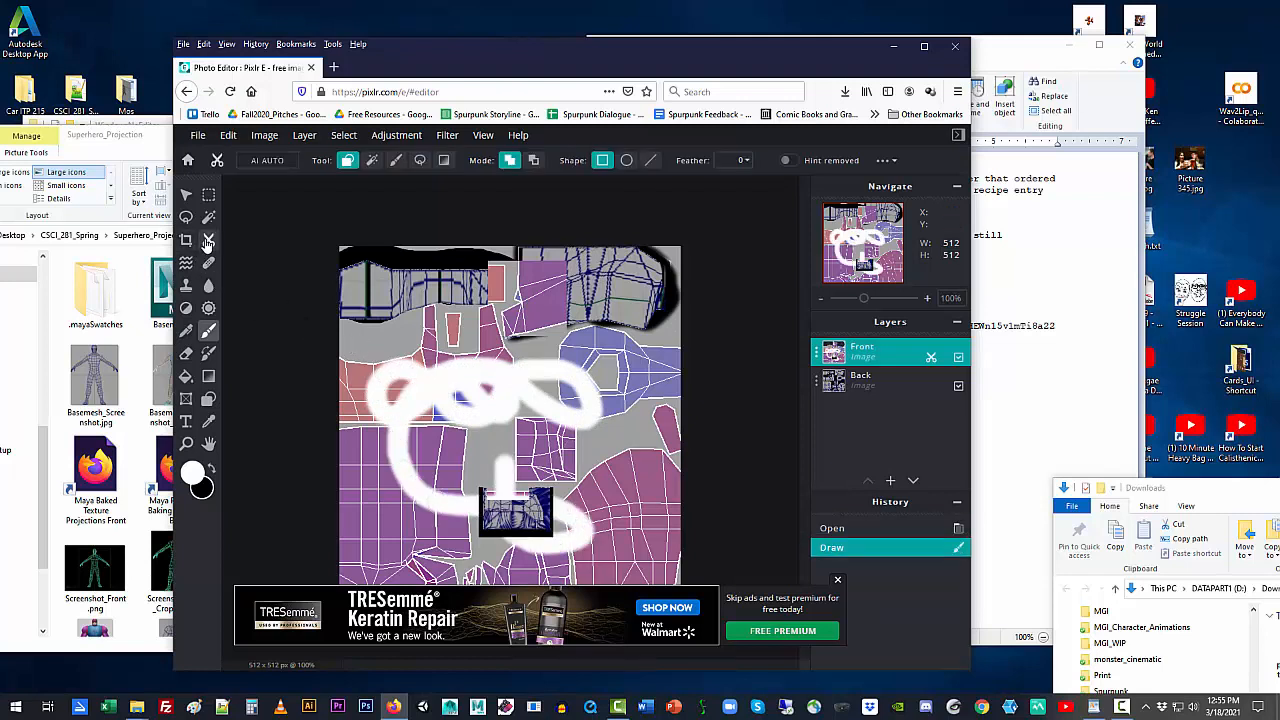
left_click(396, 160)
mouse_move(520, 385)
left_mouse_down()
mouse_move(528, 398)
mouse_move(497, 368)
mouse_move(515, 330)
mouse_move(490, 355)
mouse_move(506, 363)
left_mouse_up()
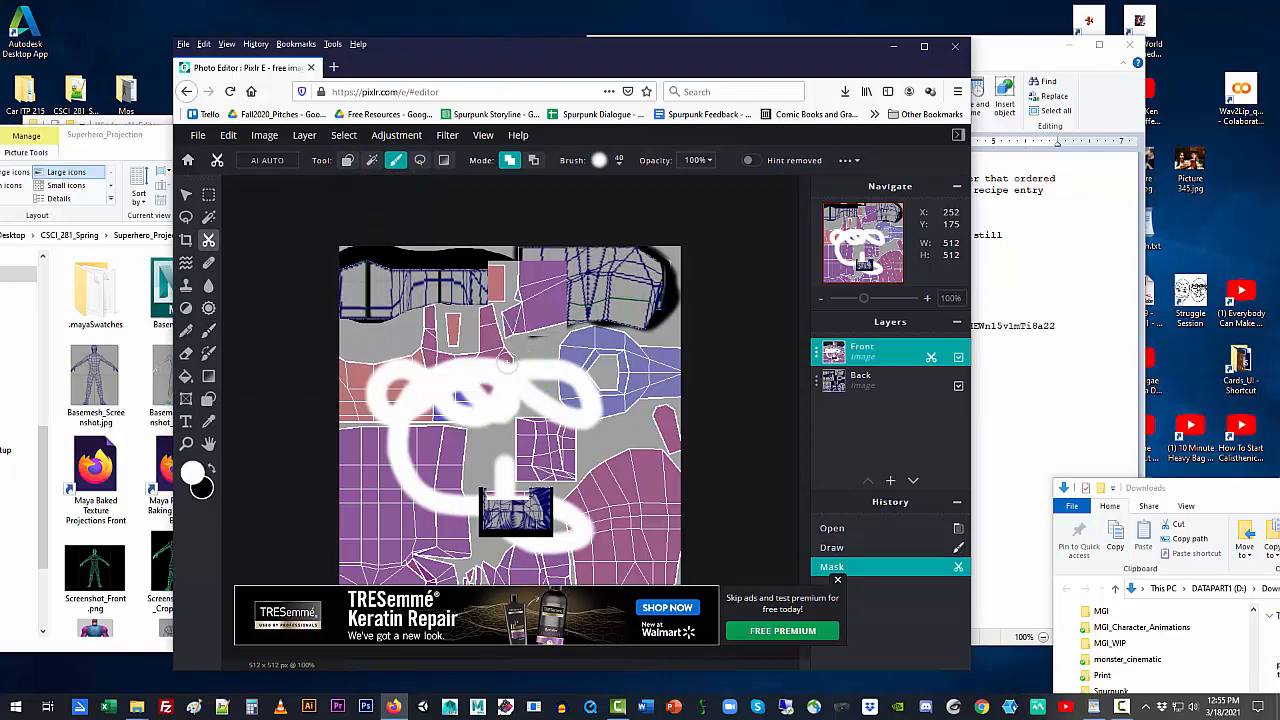